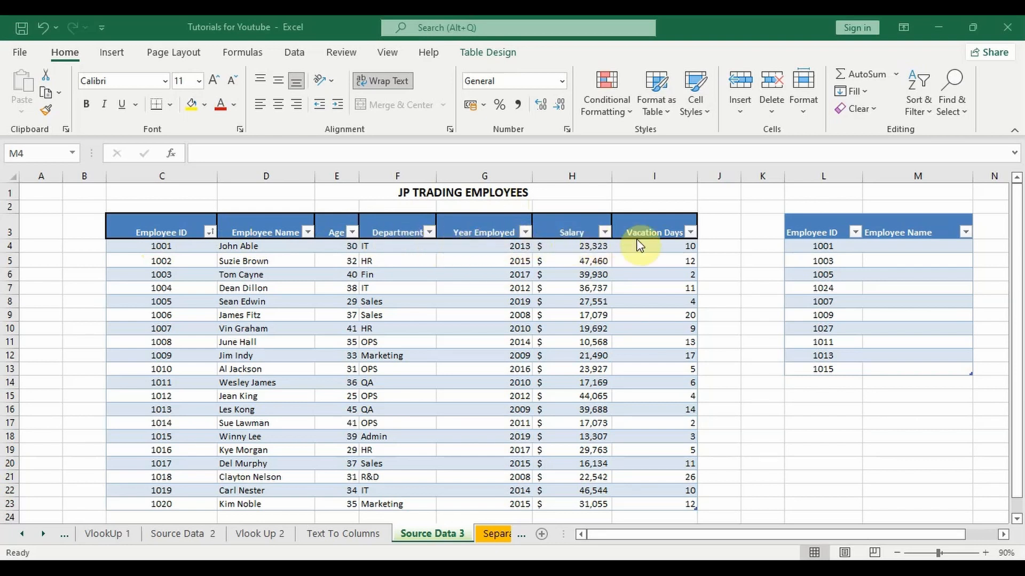
Start an XLOOKUP formula in M4 under Employee Name, using the same row's Employee ID in L4 as the lookup value.
left_click(900, 257)
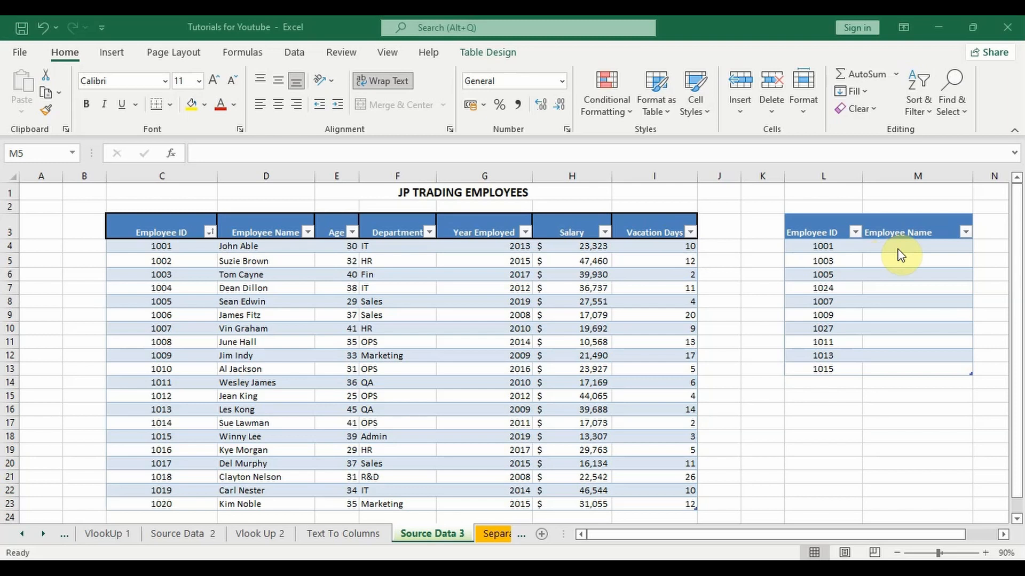
left_click(901, 248)
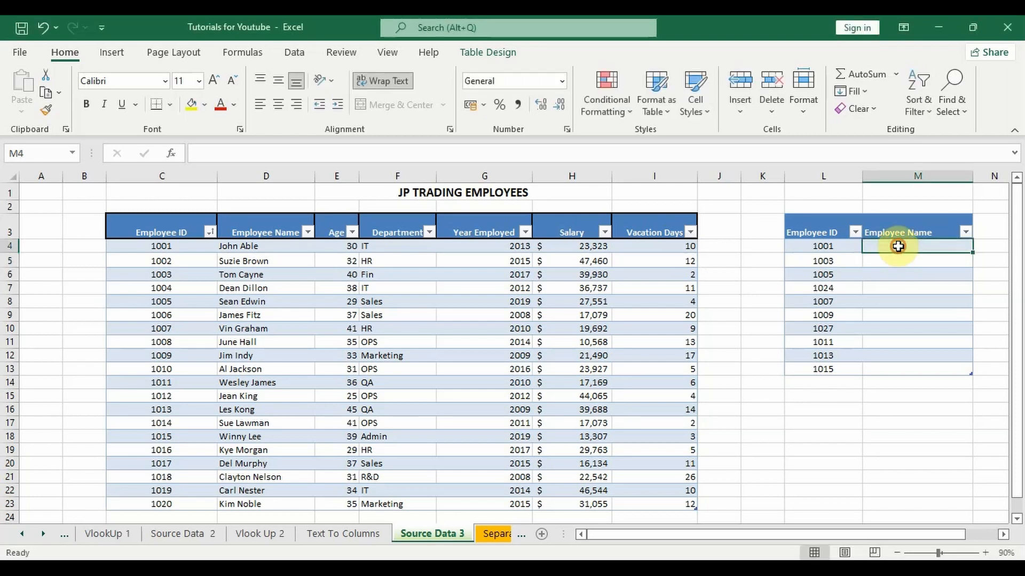
double_click(900, 247)
type("=")
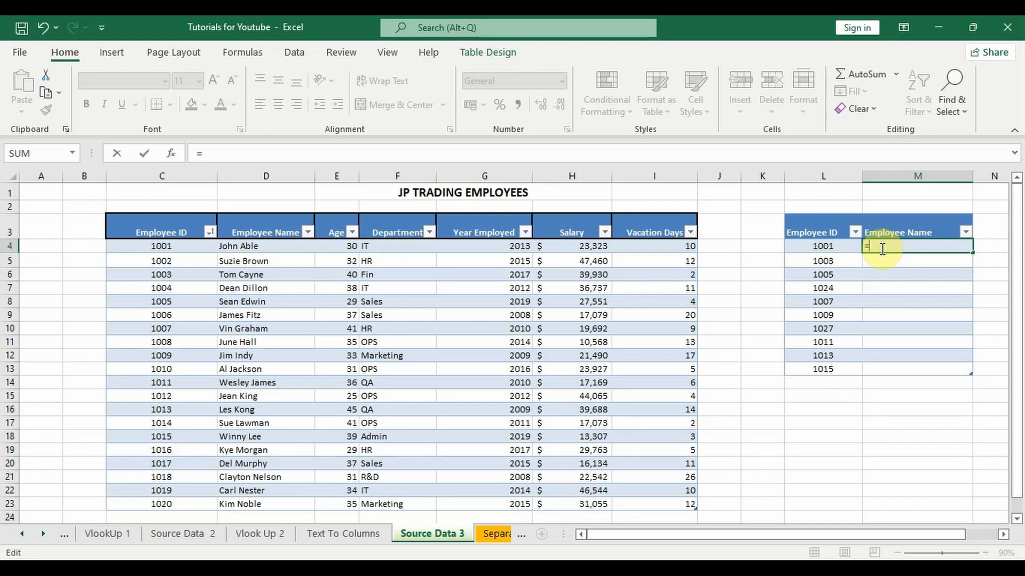
type("x")
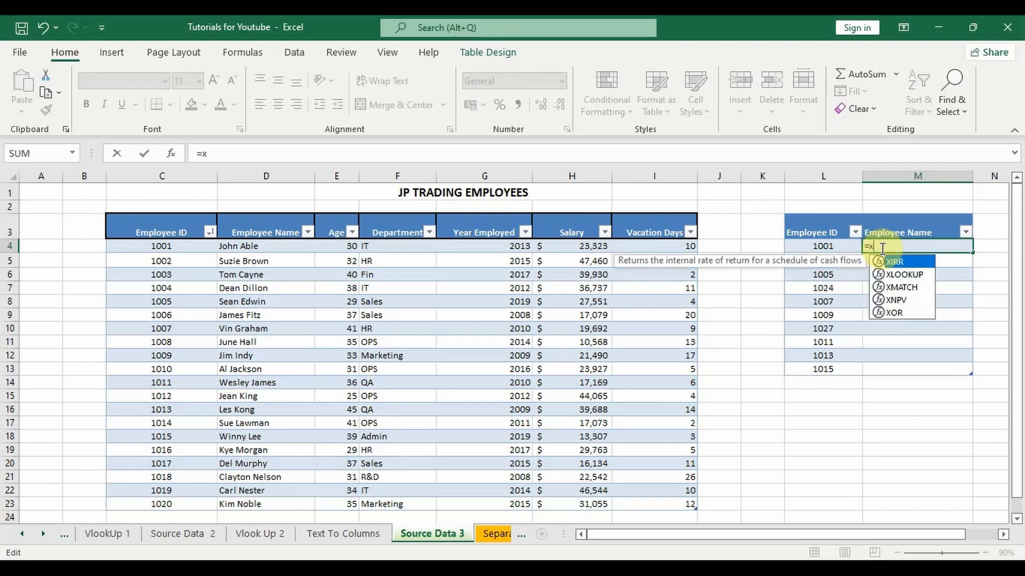
type("loo")
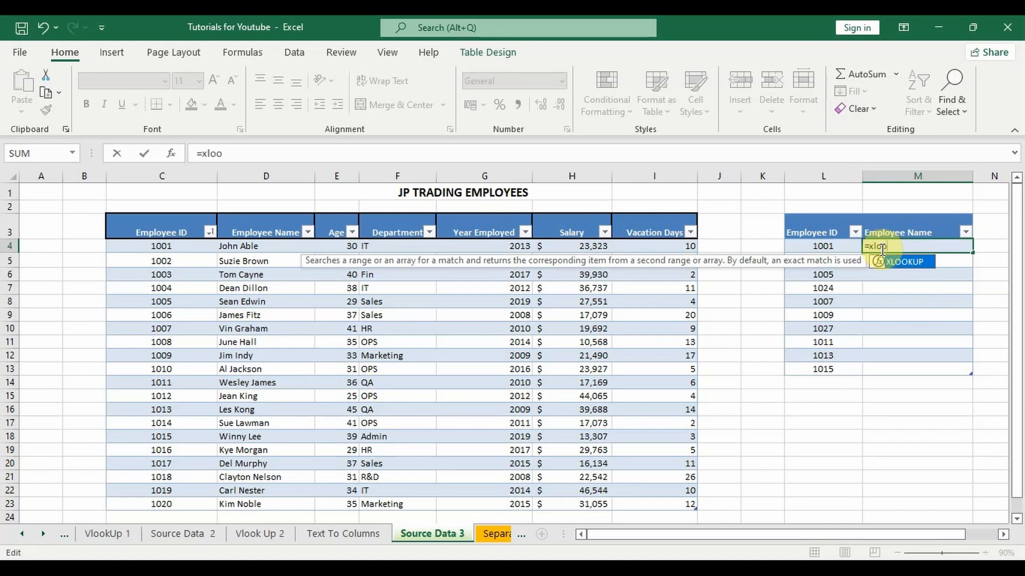
double_click(896, 264)
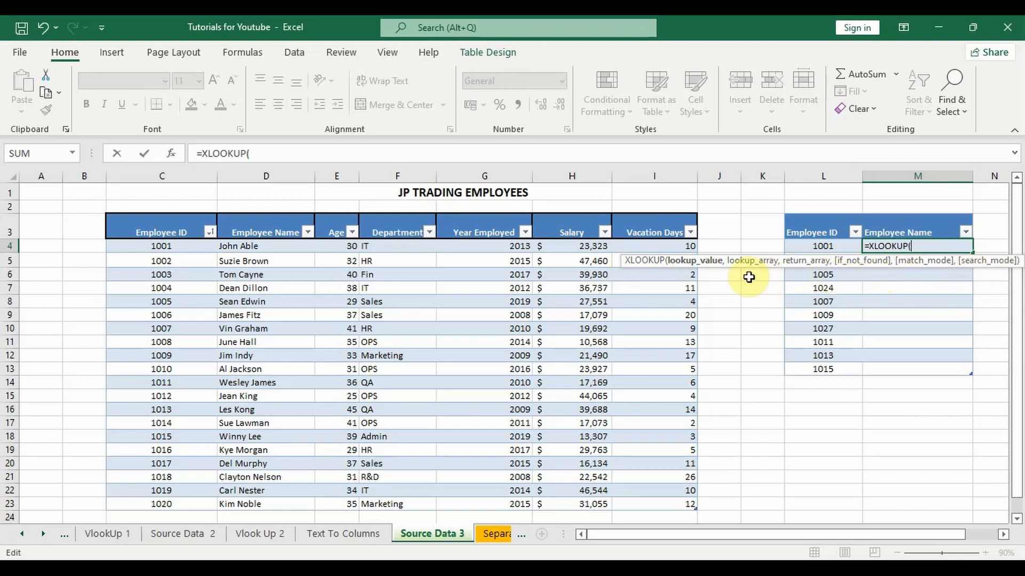
left_click(918, 246)
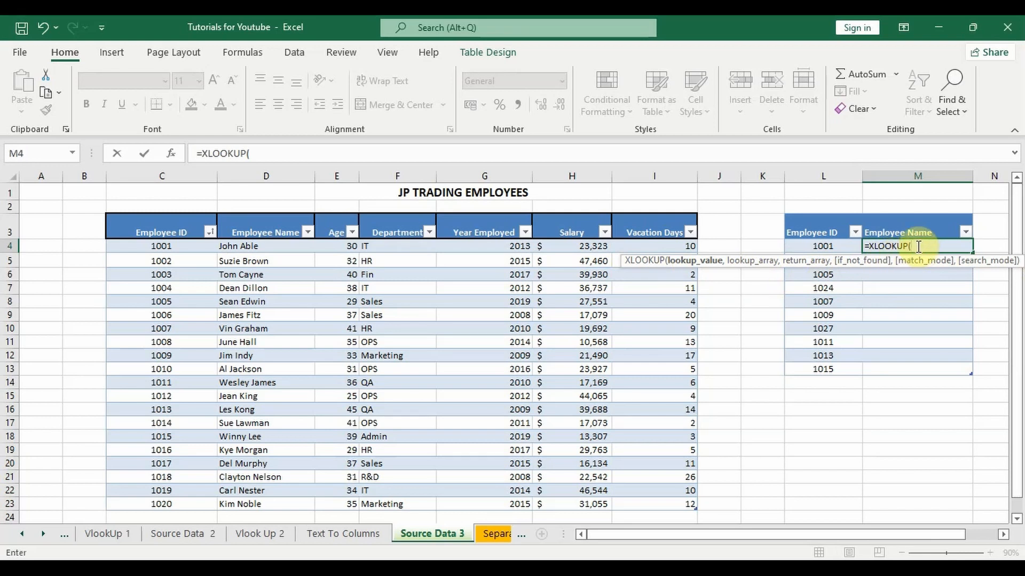
left_click(831, 246)
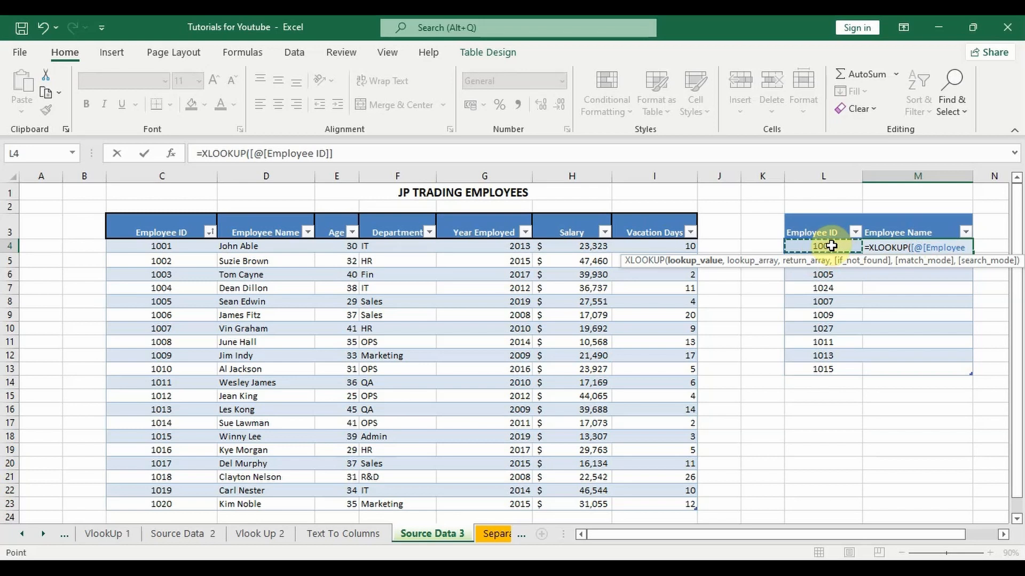
type(",")
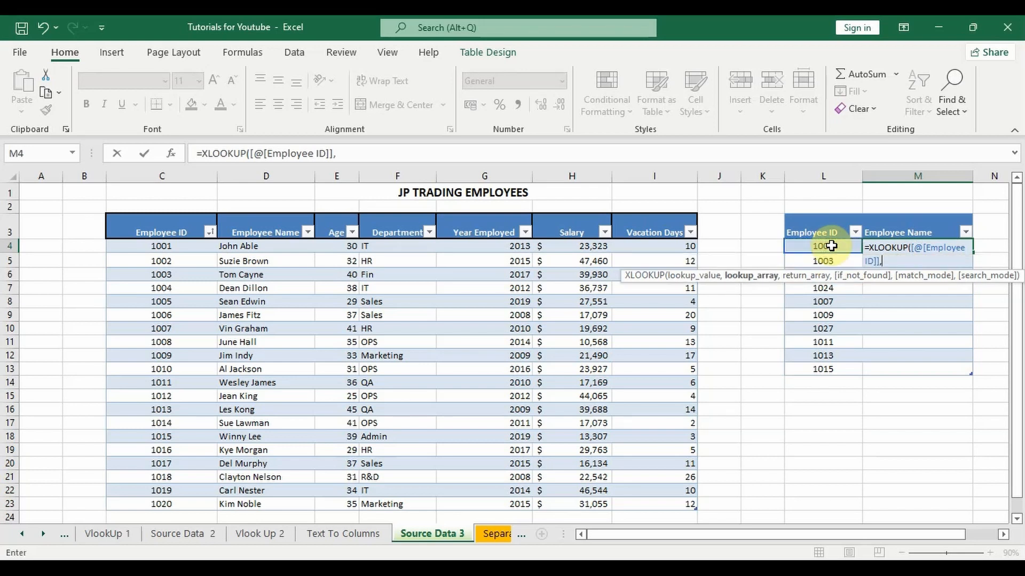
Set the XLOOKUP's lookup array to the whole Employee ID column of the JP Trading Employees table, Table28[Employee ID].
left_click(888, 262)
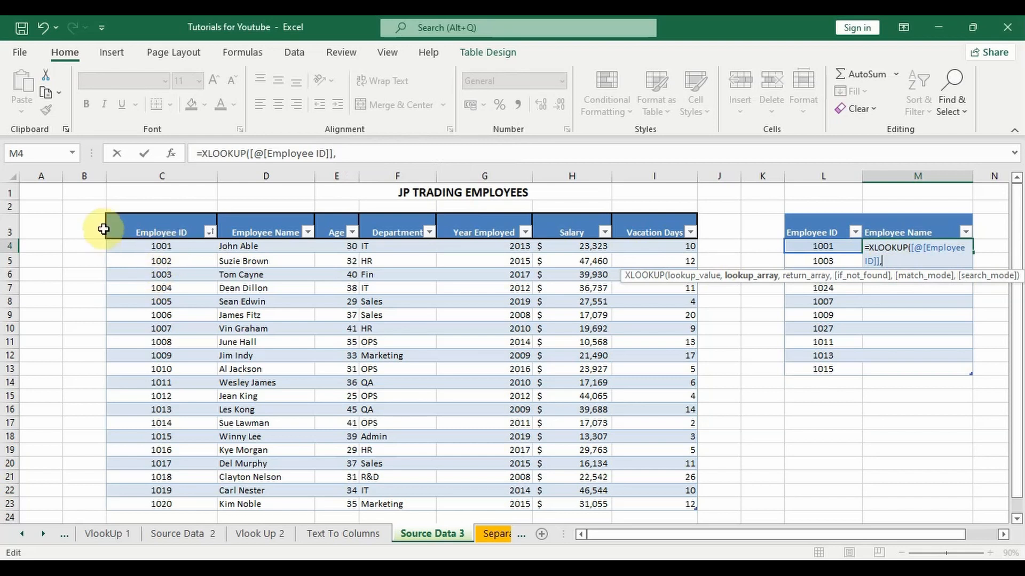
left_click(177, 248)
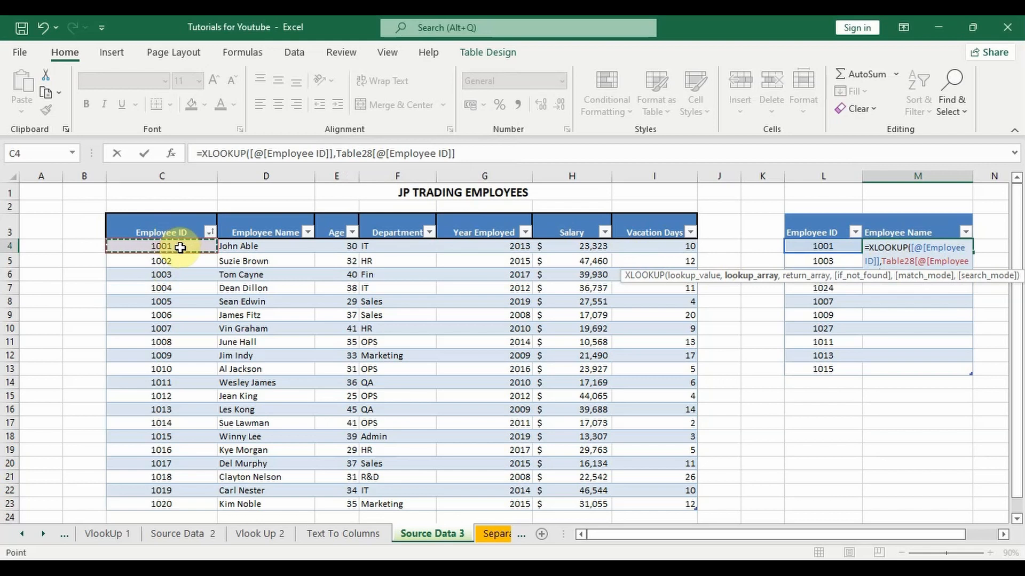
key("ctrl+shift+Down")
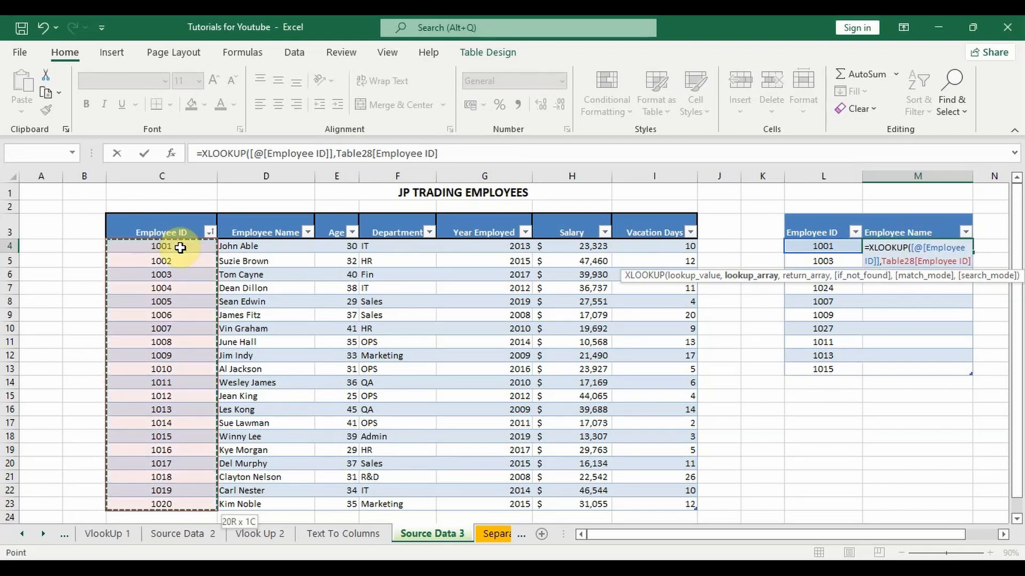
type(",")
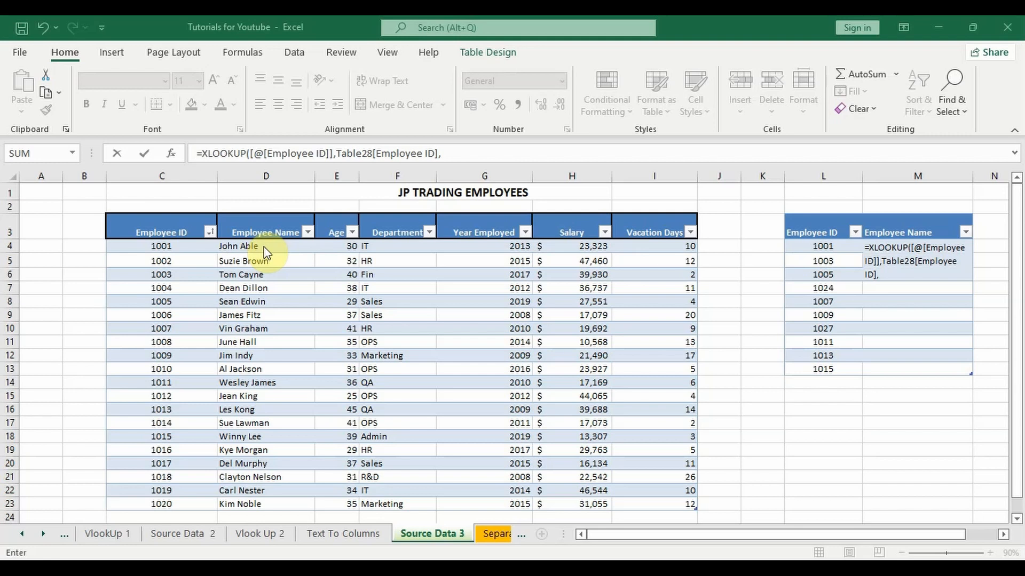
Use the entire Employee Name column, Table28[Employee Name], as the return array and complete the XLOOKUP formula.
left_click(264, 247)
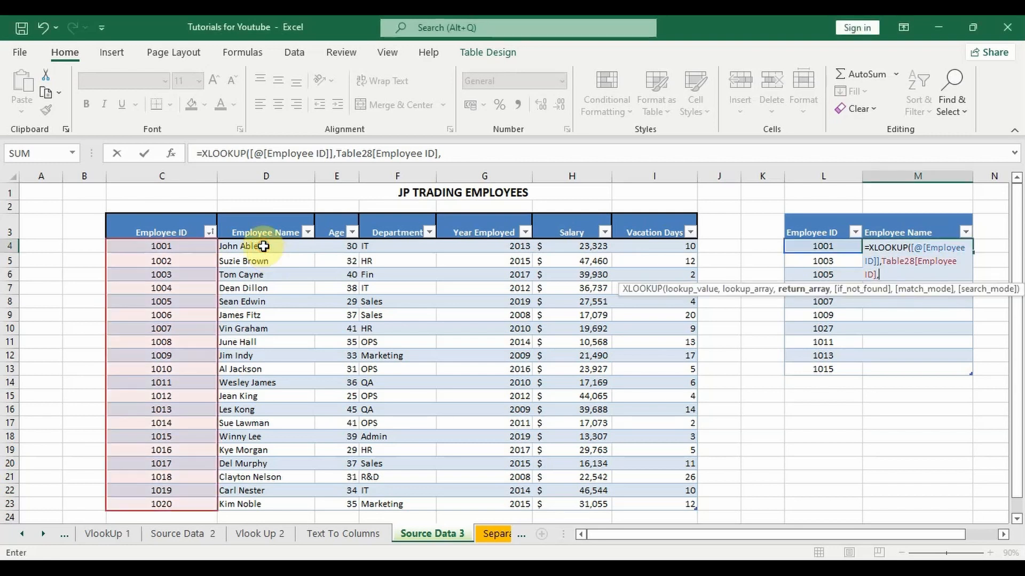
left_click(265, 246)
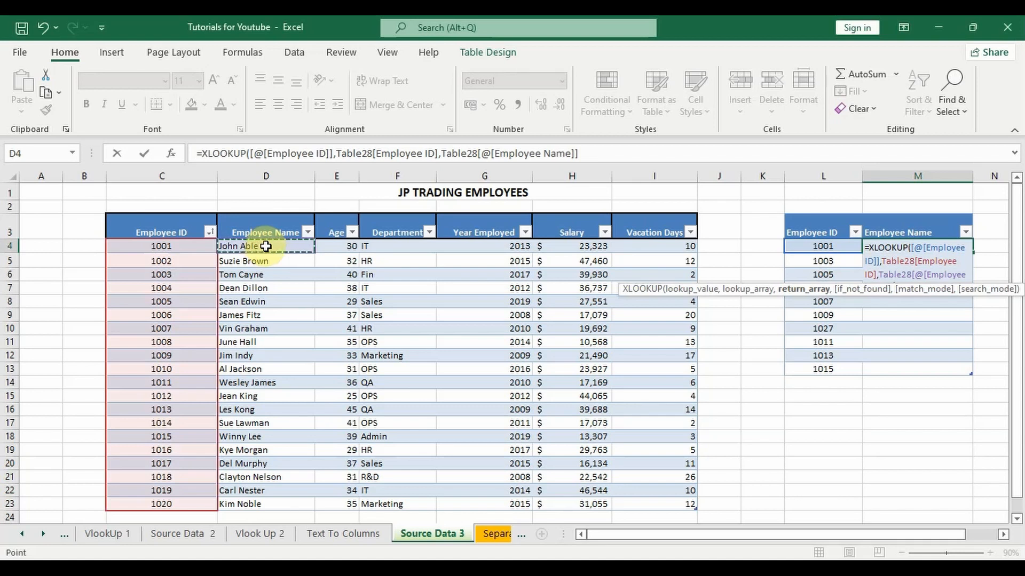
key("ctrl+shift+Down")
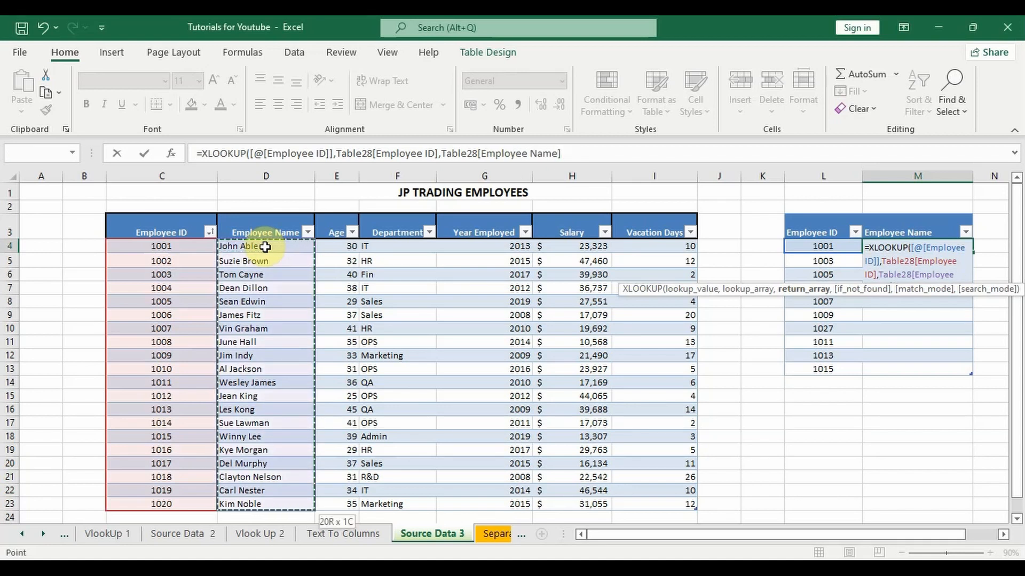
type(")")
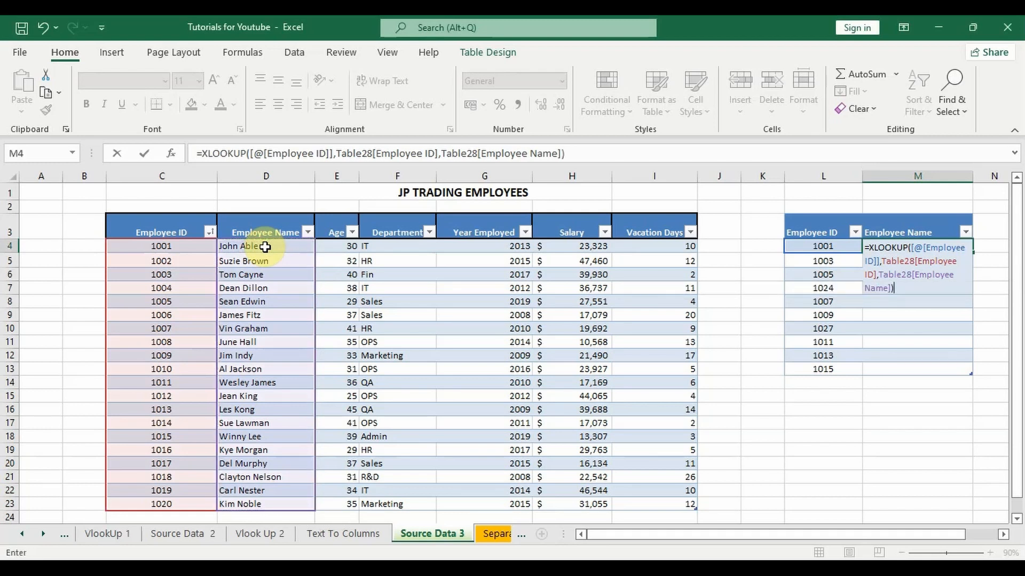
key("Return")
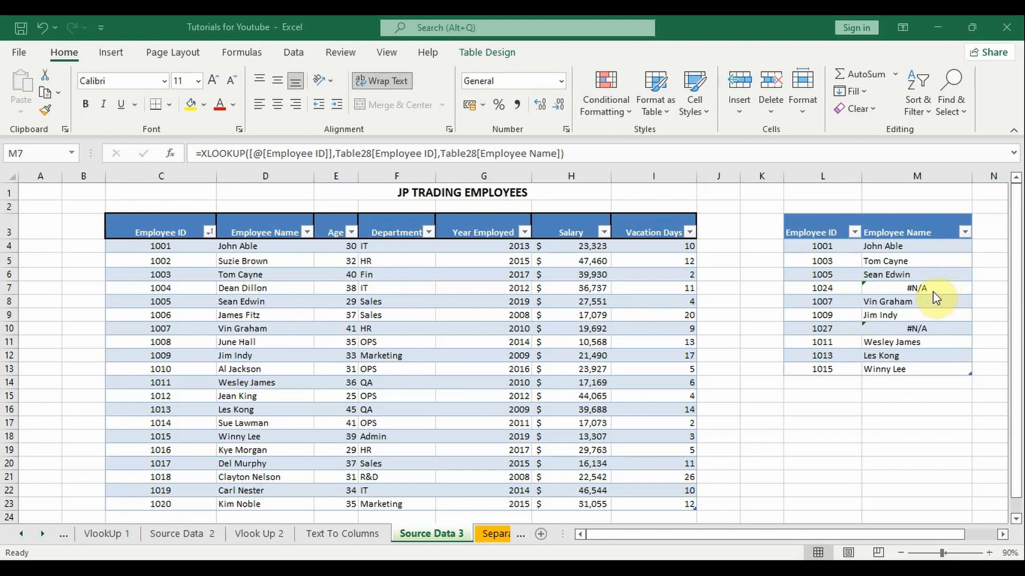
Add "Employee ID Doesn't Exist" as the if_not_found argument of the XLOOKUP formula in M4.
left_click(907, 246)
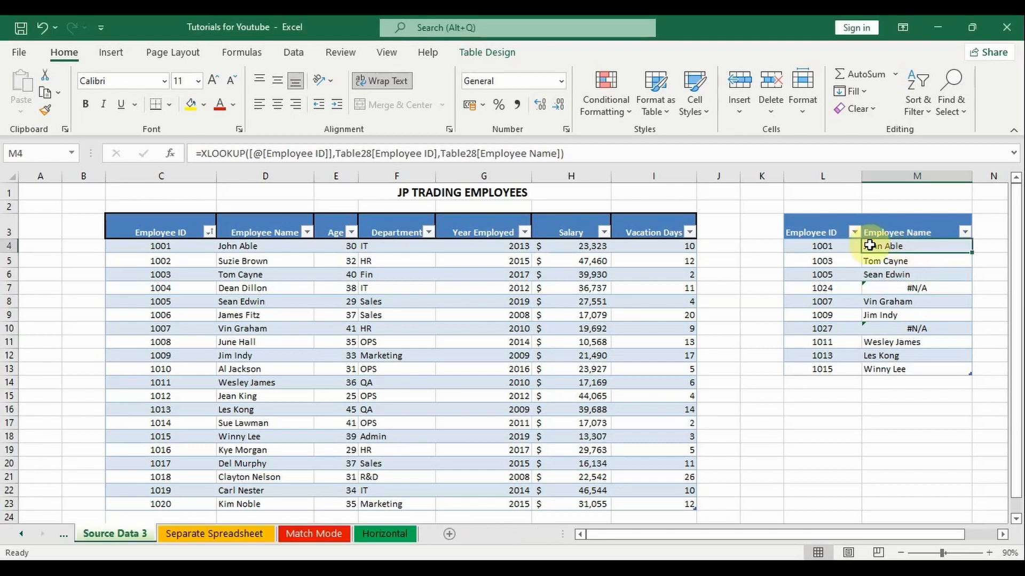
left_click(561, 154)
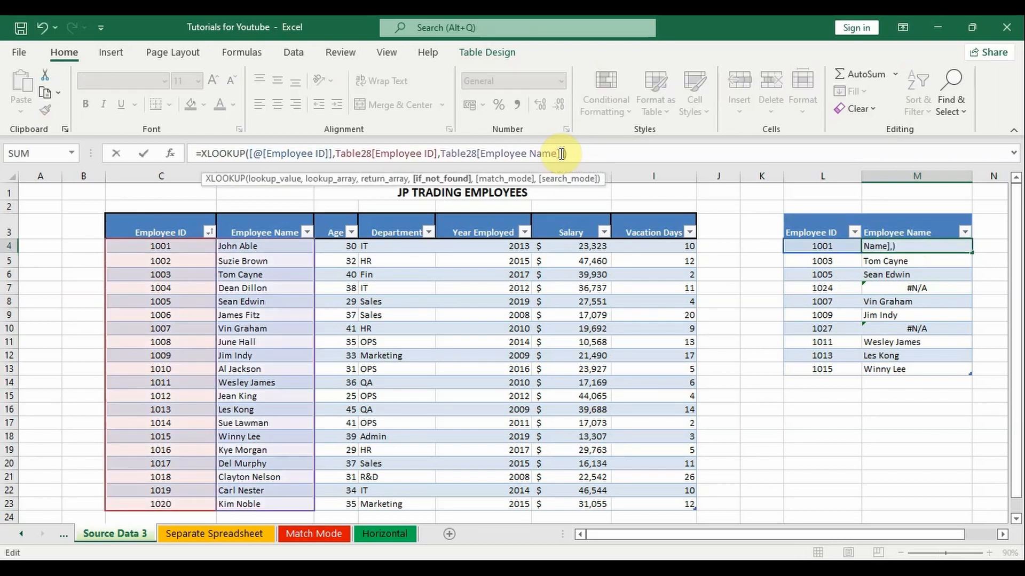
type("\"Employee ID Doe")
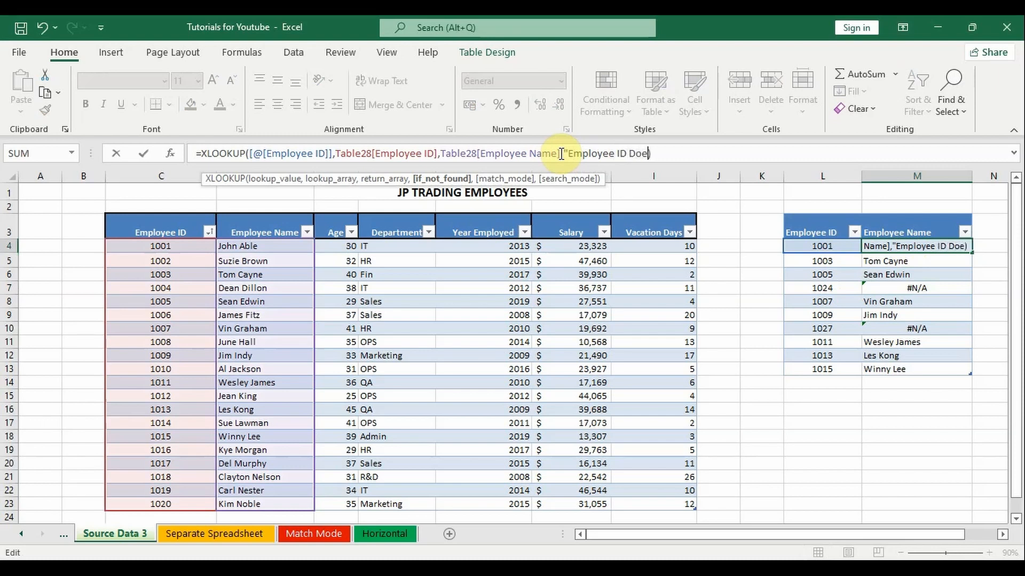
type("sn't E")
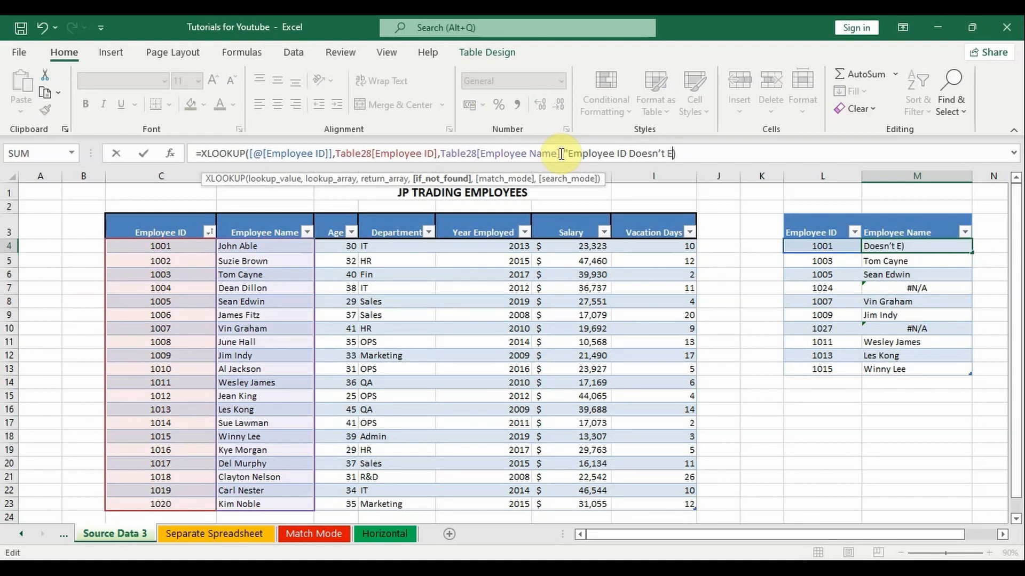
type("xist\")")
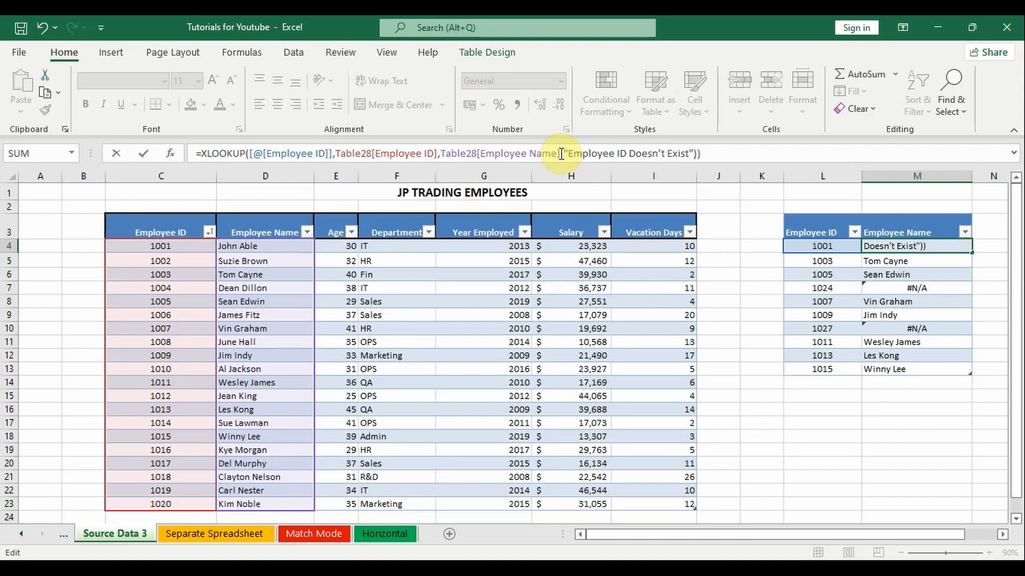
key("BackSpace")
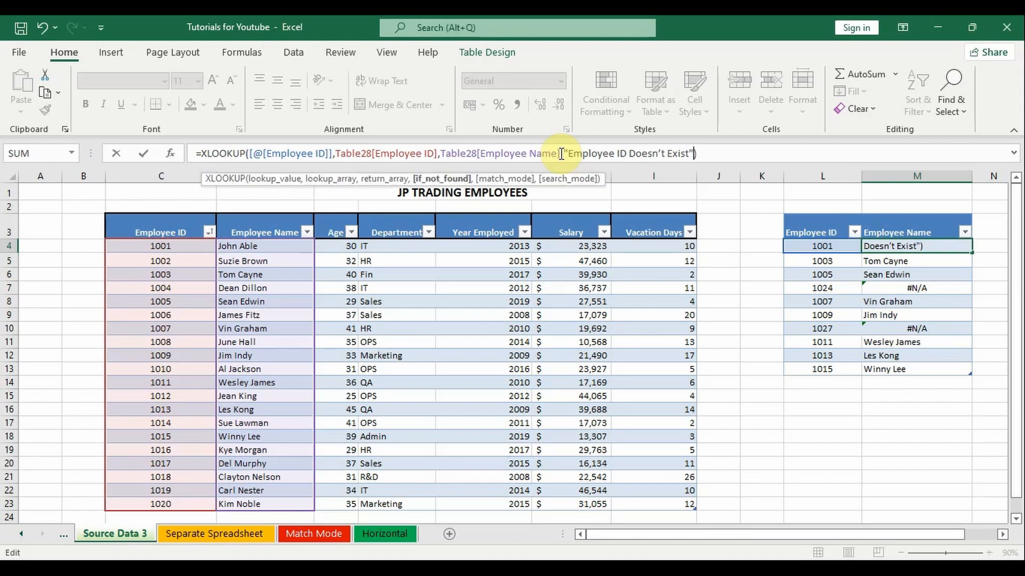
key("Return")
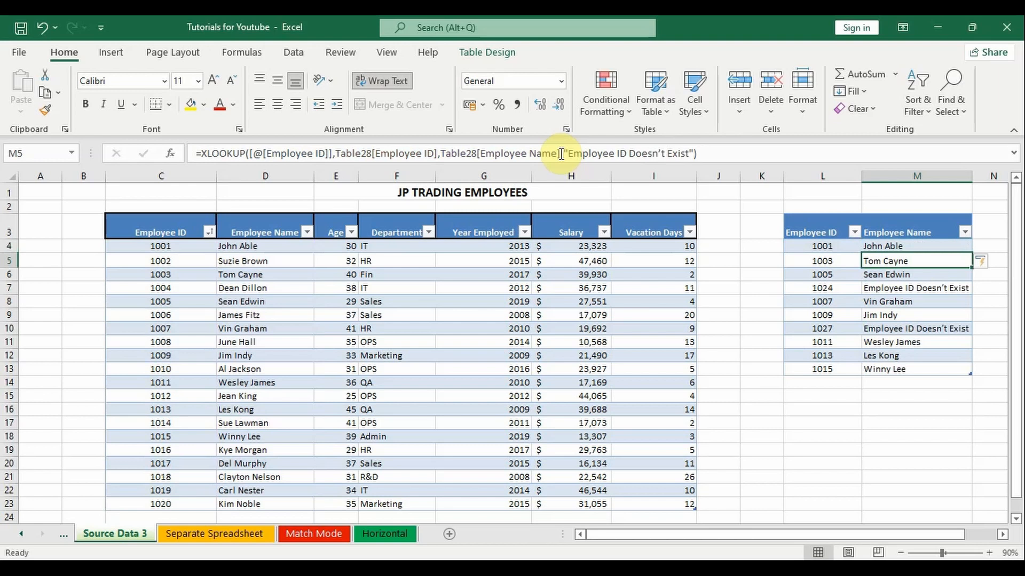
left_click(913, 287)
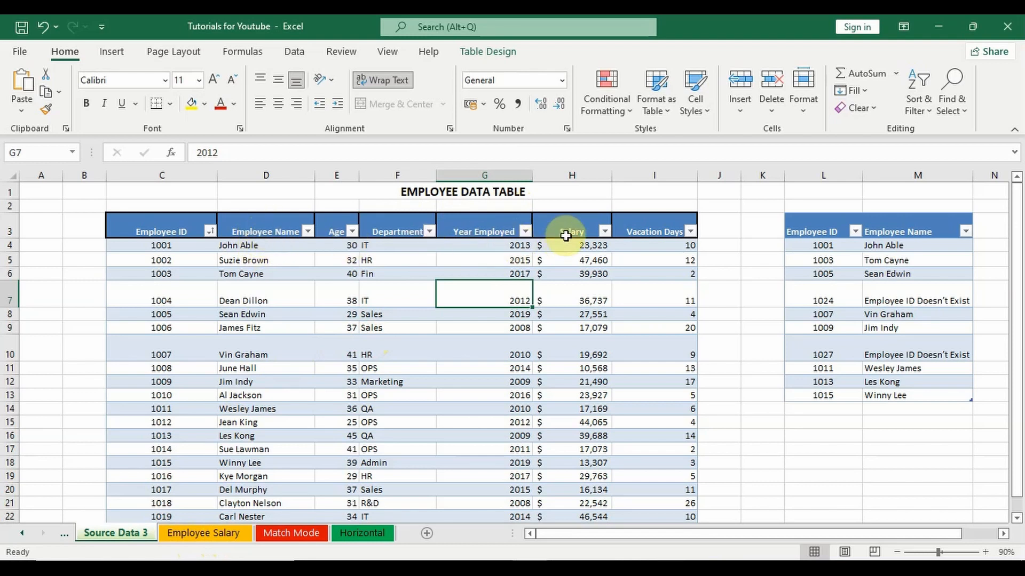
Open the Employee Salary sheet and select its empty Employee Name and Salary cells in row 4.
left_click(208, 534)
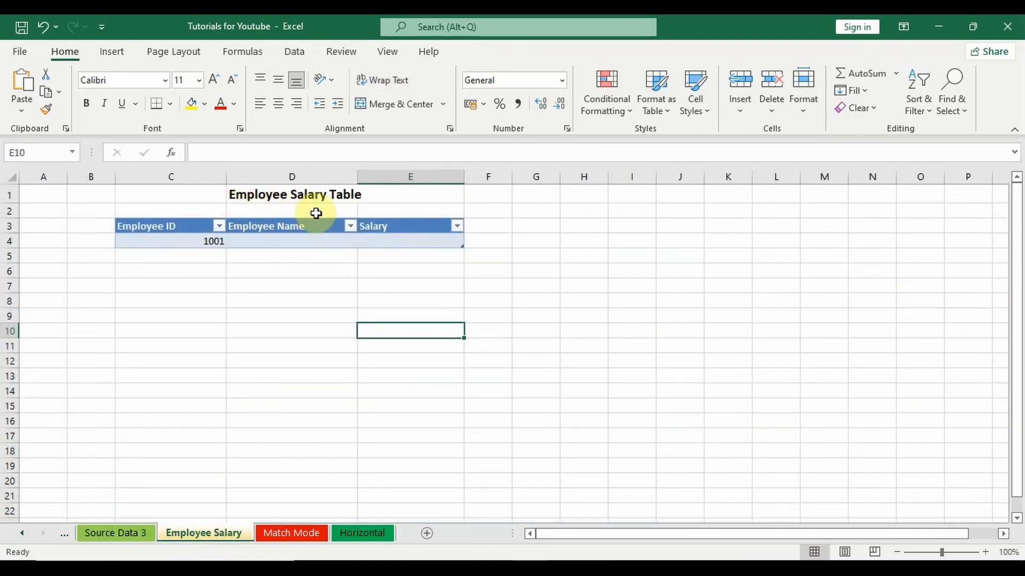
left_click(268, 241)
left_click(374, 240)
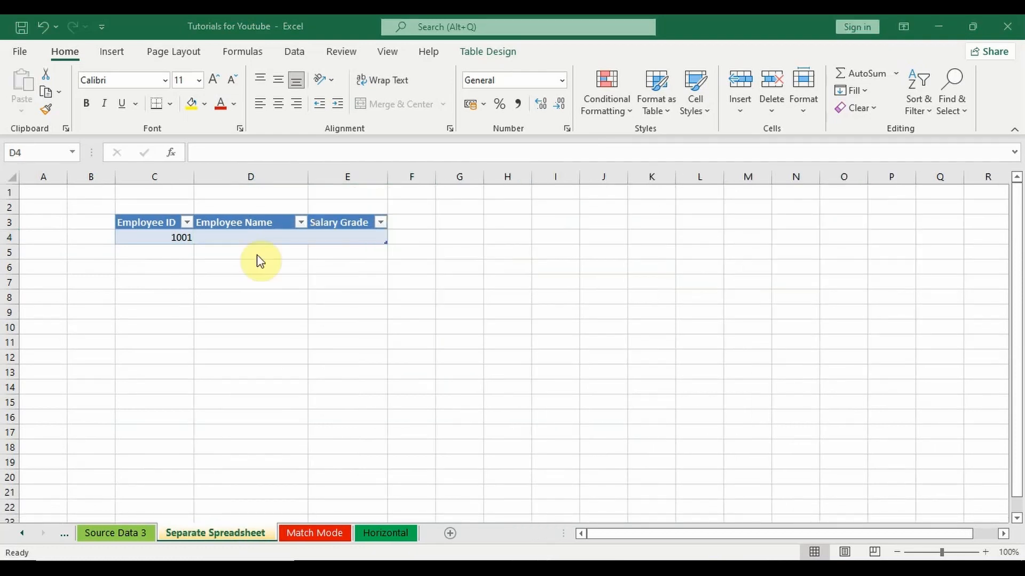
Start an XLOOKUP formula in D4 under Employee Name on the Separate Spreadsheet sheet, with the row's Employee ID as lookup value.
left_click(252, 236)
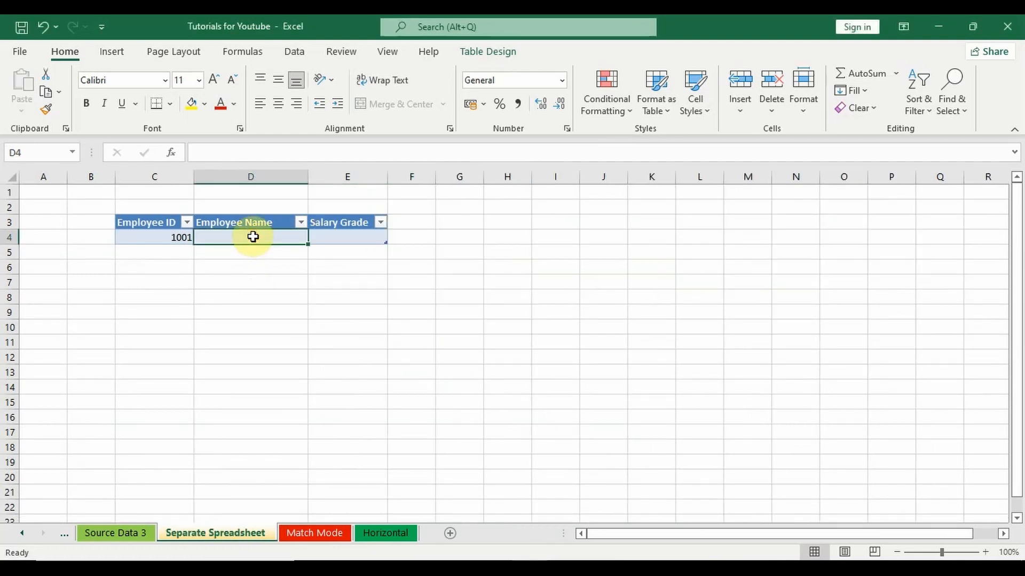
type("=xloo")
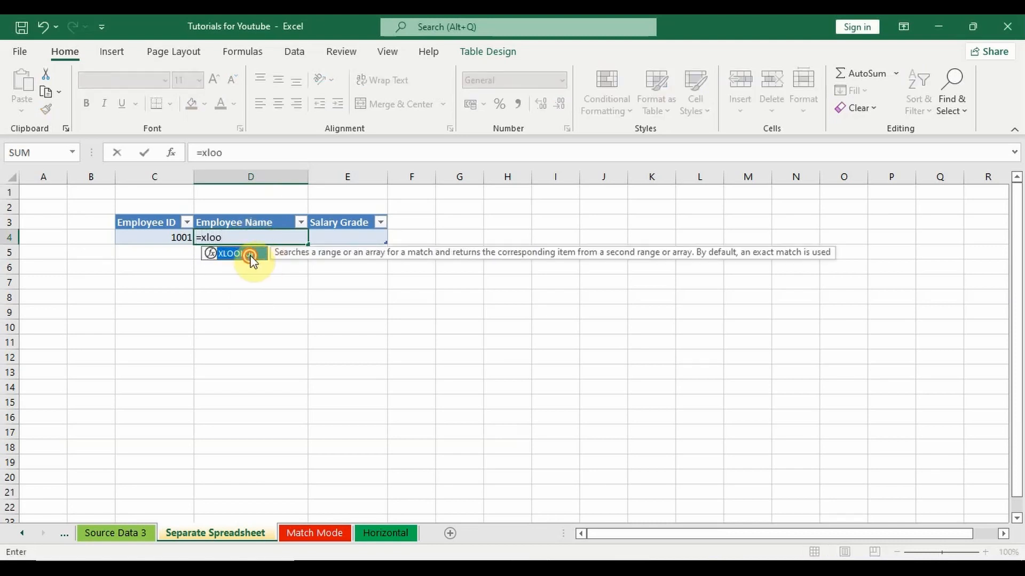
double_click(252, 255)
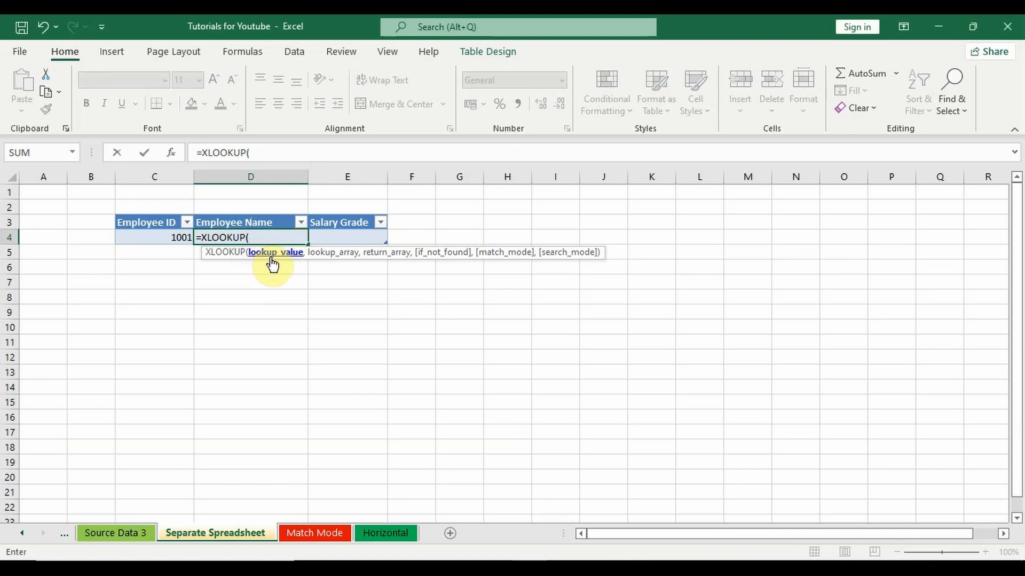
left_click(163, 240)
type(",")
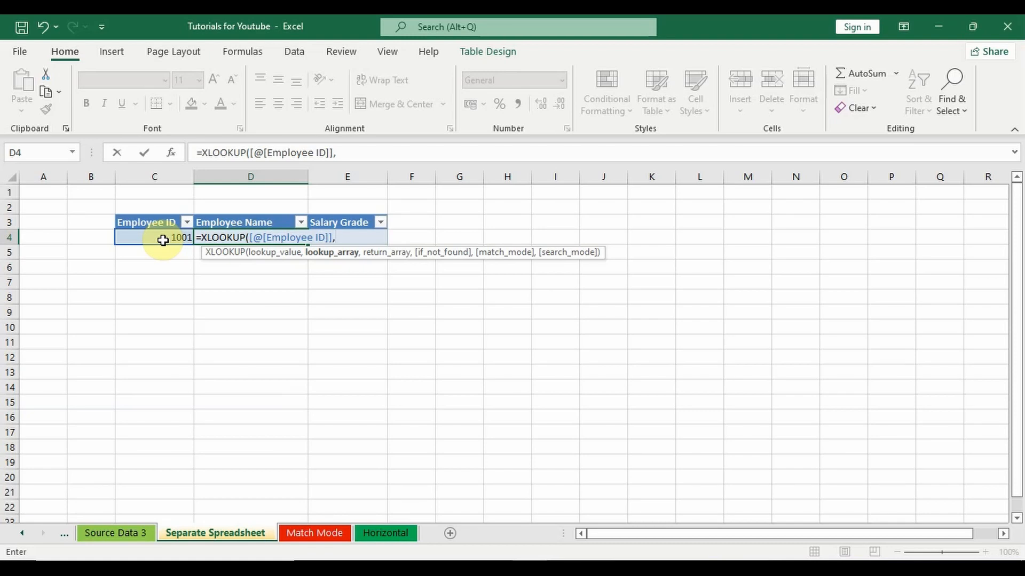
Set the lookup array to the full Employee ID column of the employee data table on the Source Data 3 sheet.
left_click(114, 533)
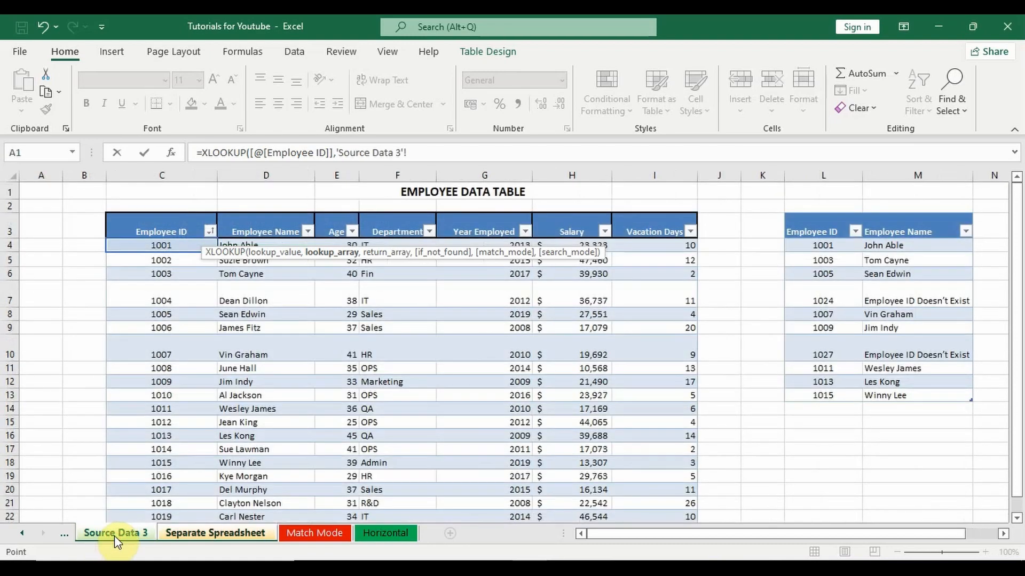
left_click(173, 245)
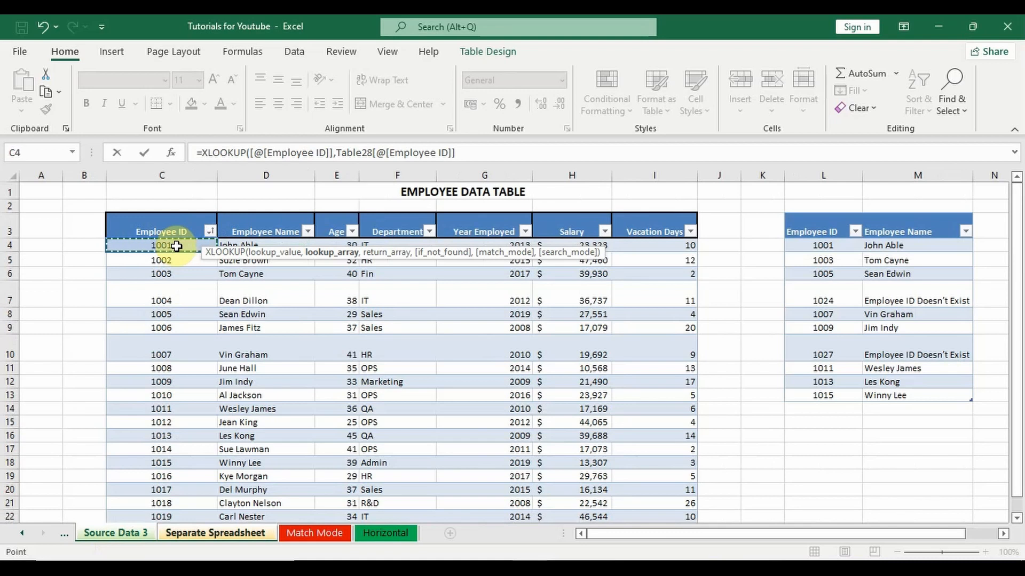
key("ctrl+shift+Down")
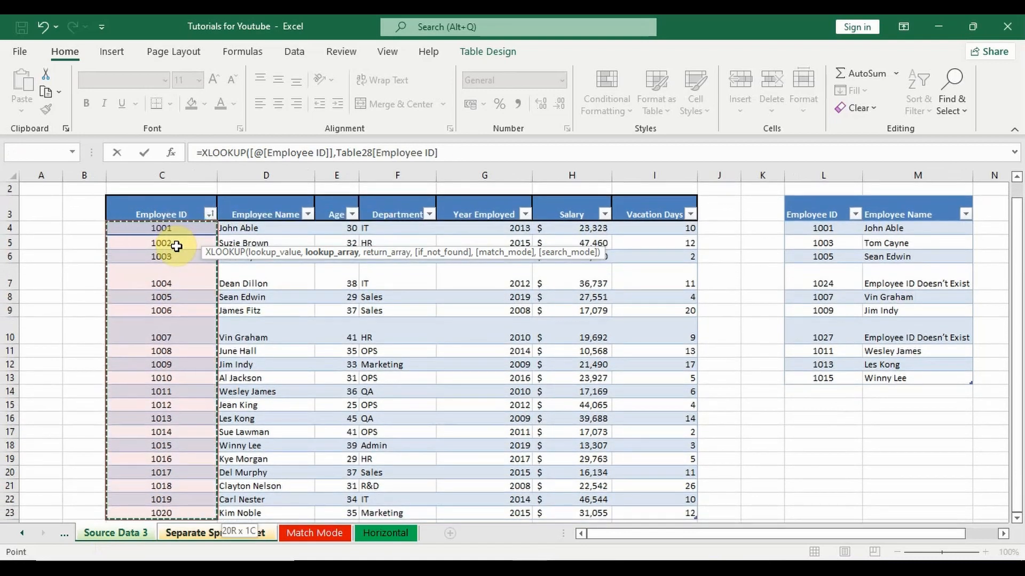
Set the return array of the D4 XLOOKUP to the full Employee Name column on Source Data 3 and complete the formula.
type(",")
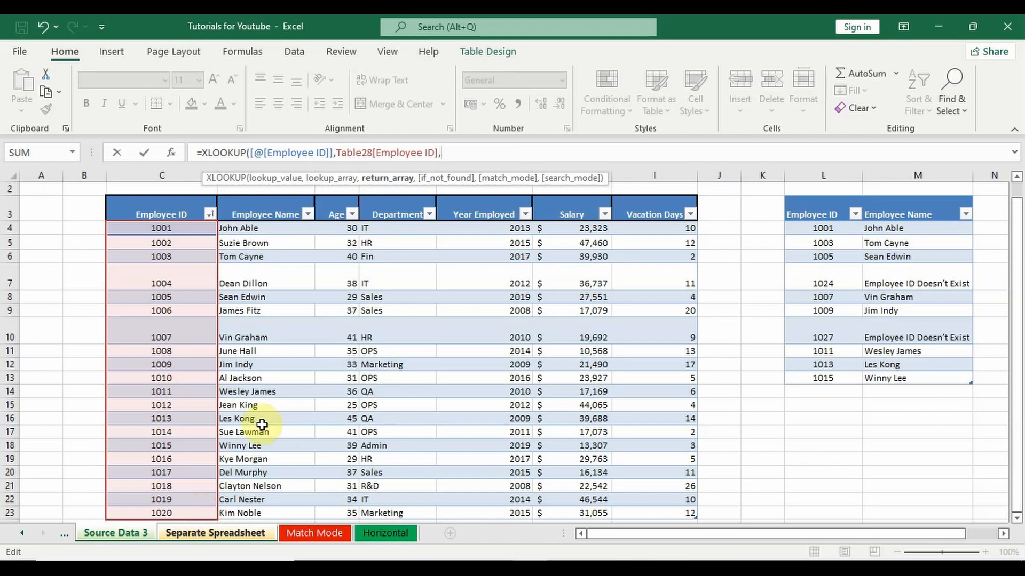
left_click(277, 228)
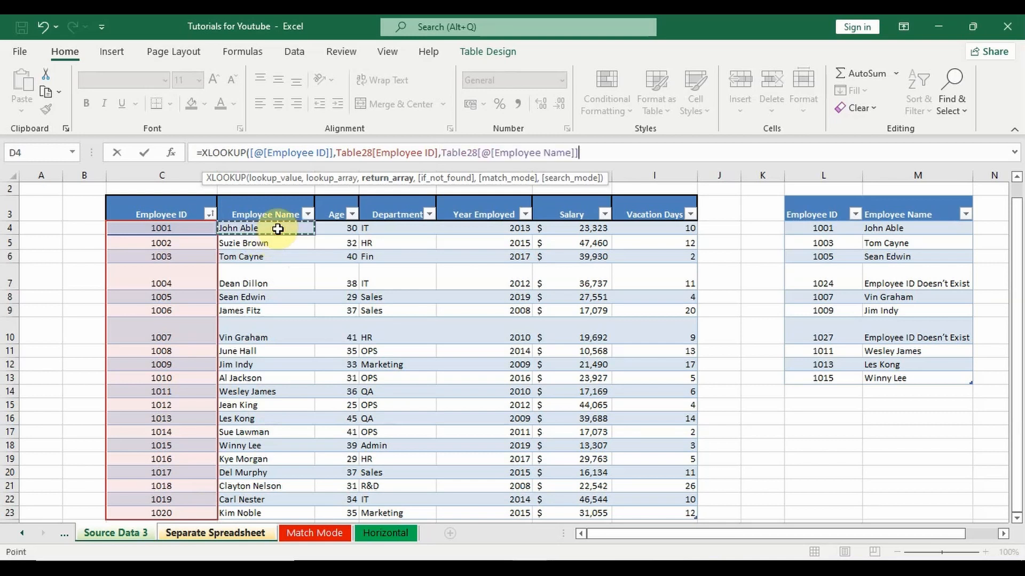
key("ctrl+shift+Down")
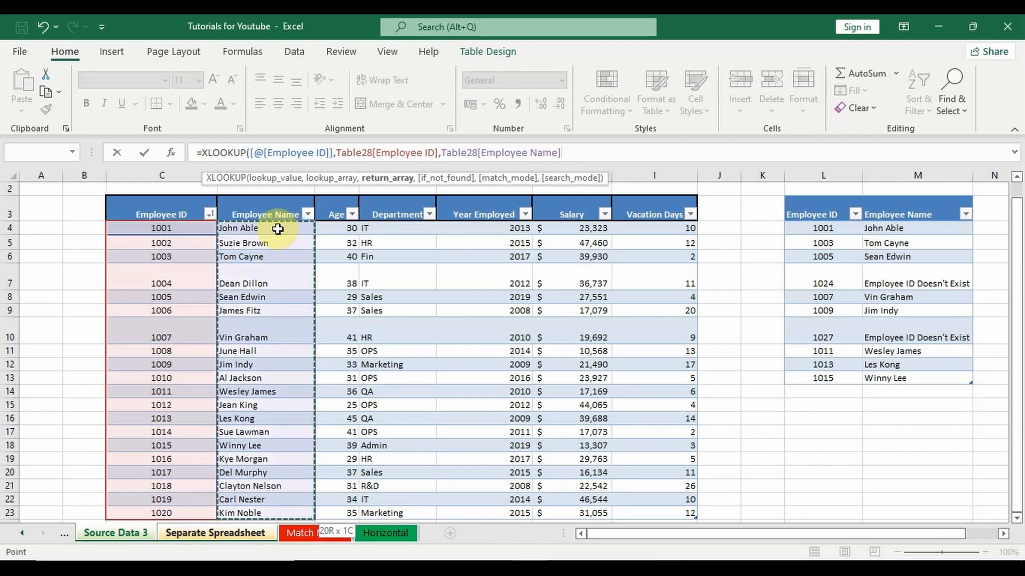
type(")")
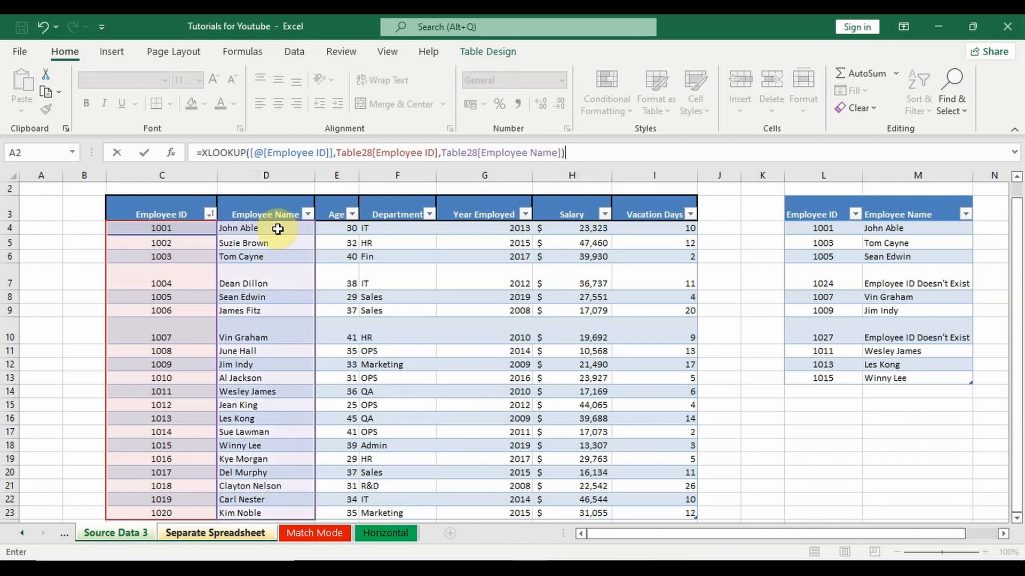
key("Return")
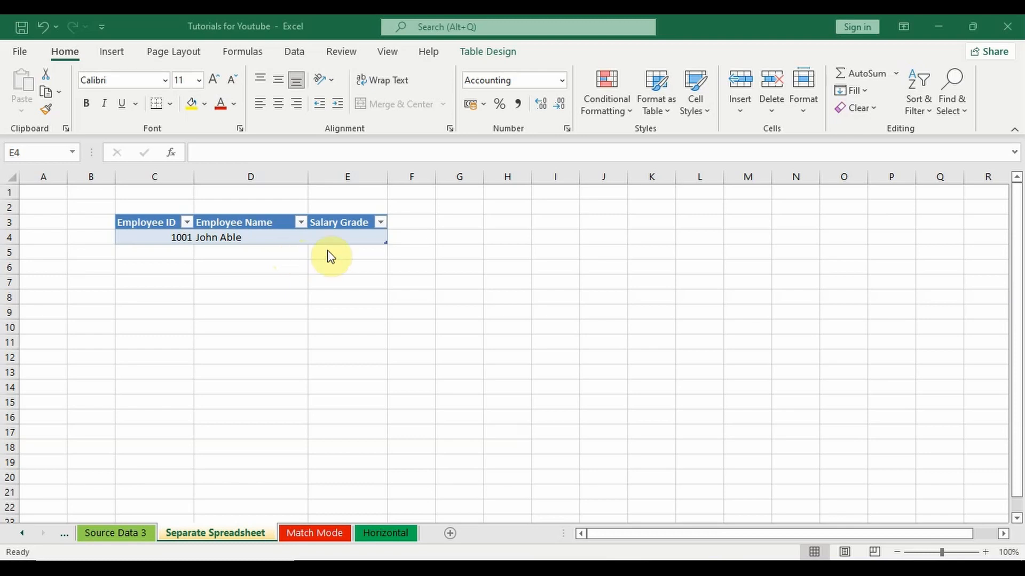
Start an XLOOKUP formula in E4 under Salary Grade, with the row's Employee ID as lookup value.
left_click(334, 237)
type("=xloo")
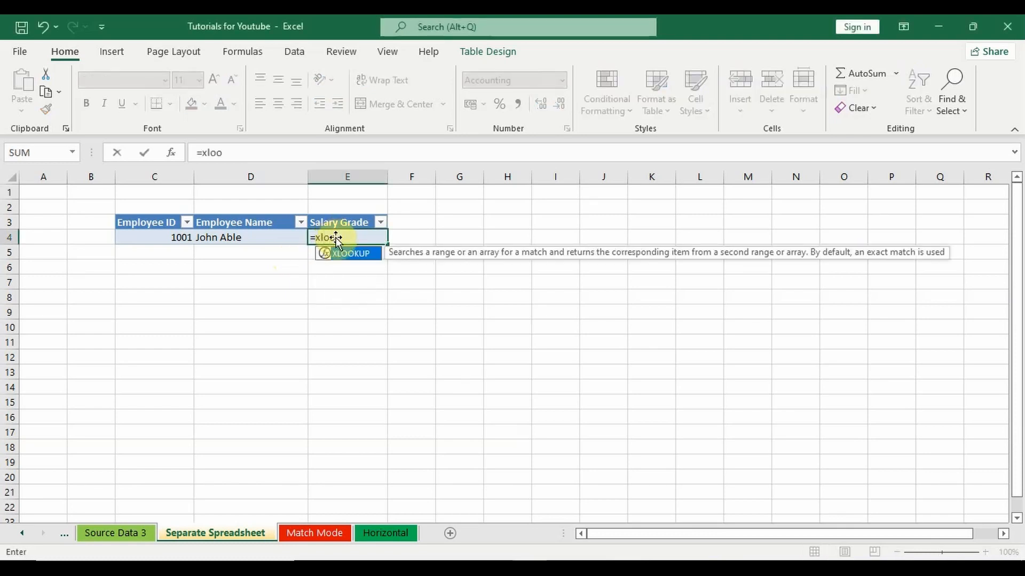
double_click(352, 254)
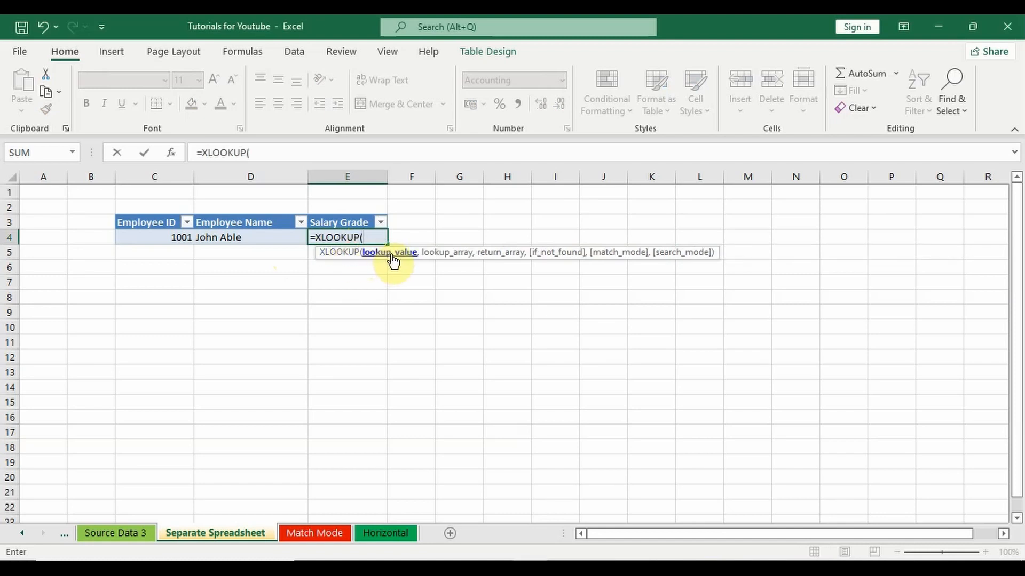
left_click(177, 241)
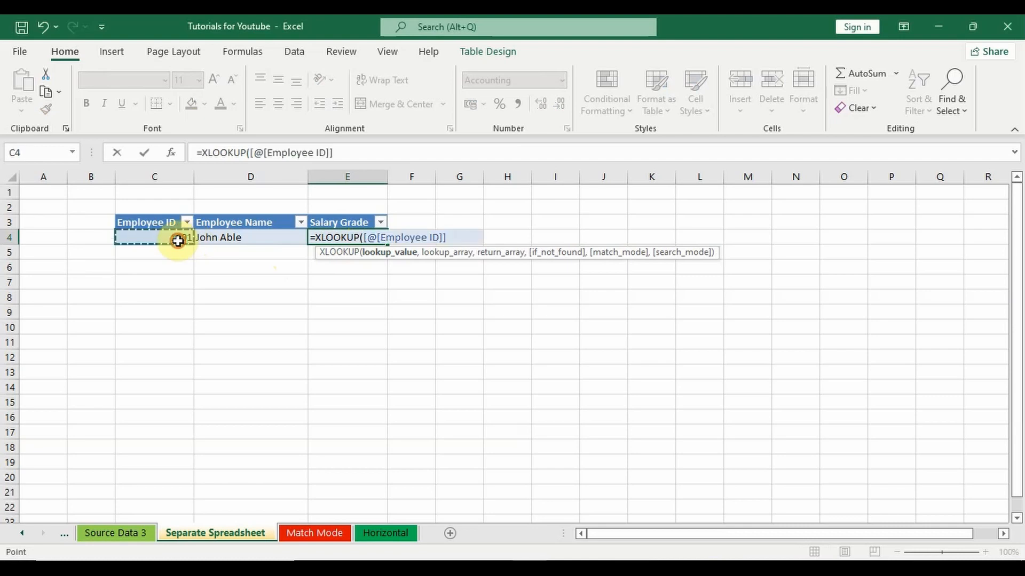
type(",")
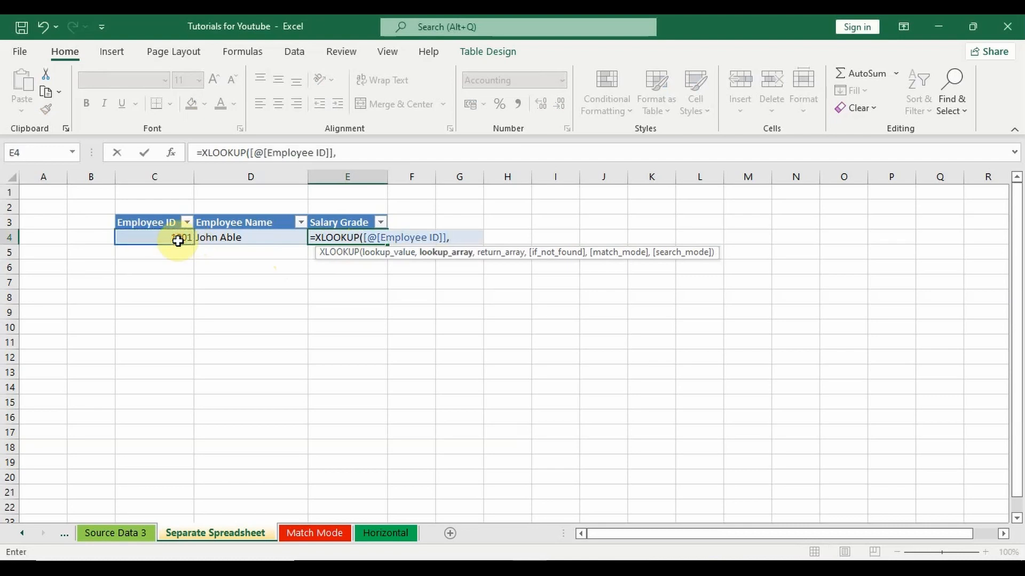
Set the lookup array of the Salary Grade XLOOKUP to the full Employee ID column of the employee data table on Source Data 3.
left_click(122, 533)
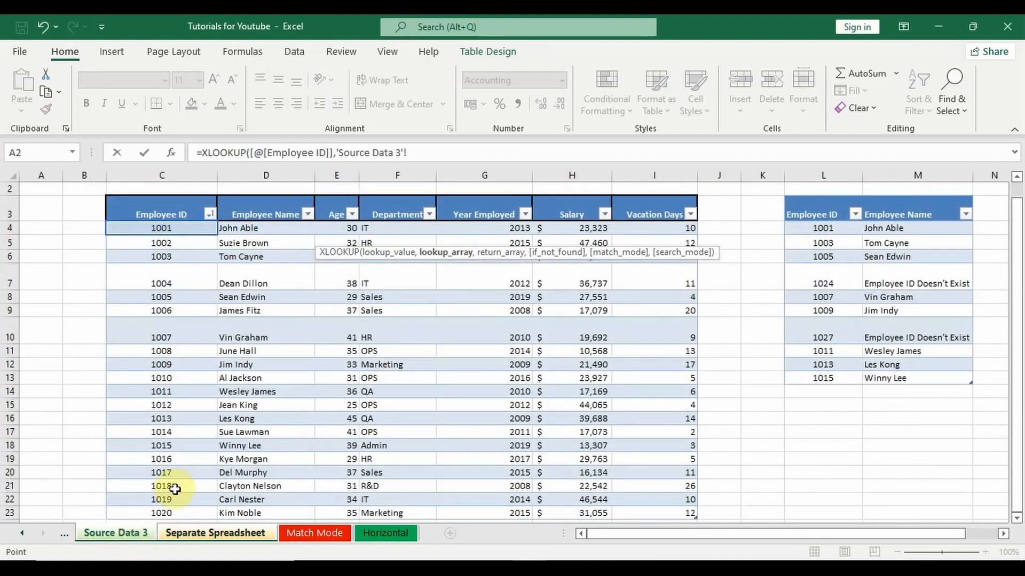
left_click(176, 229)
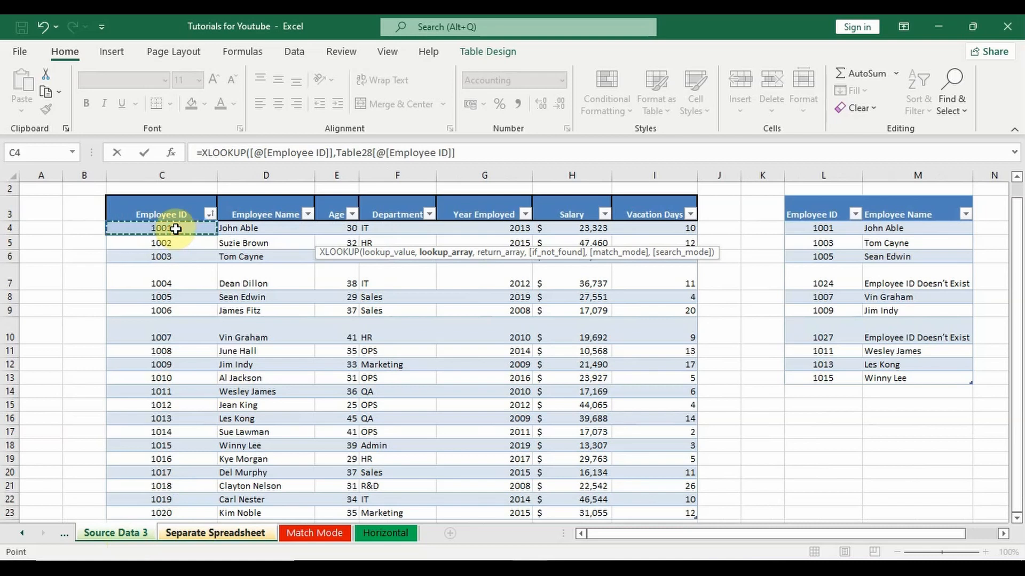
key("ctrl+shift+Down")
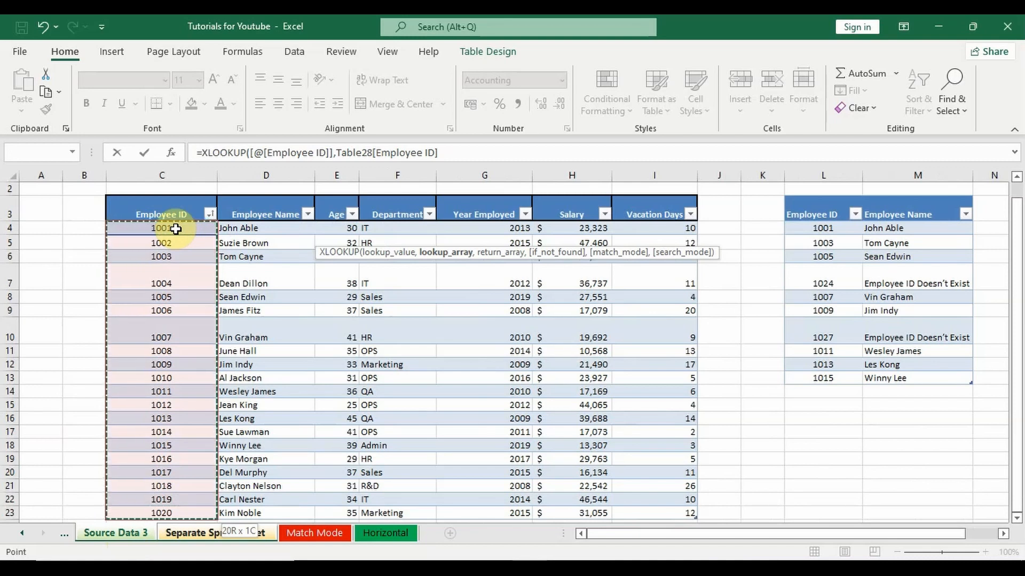
type(",")
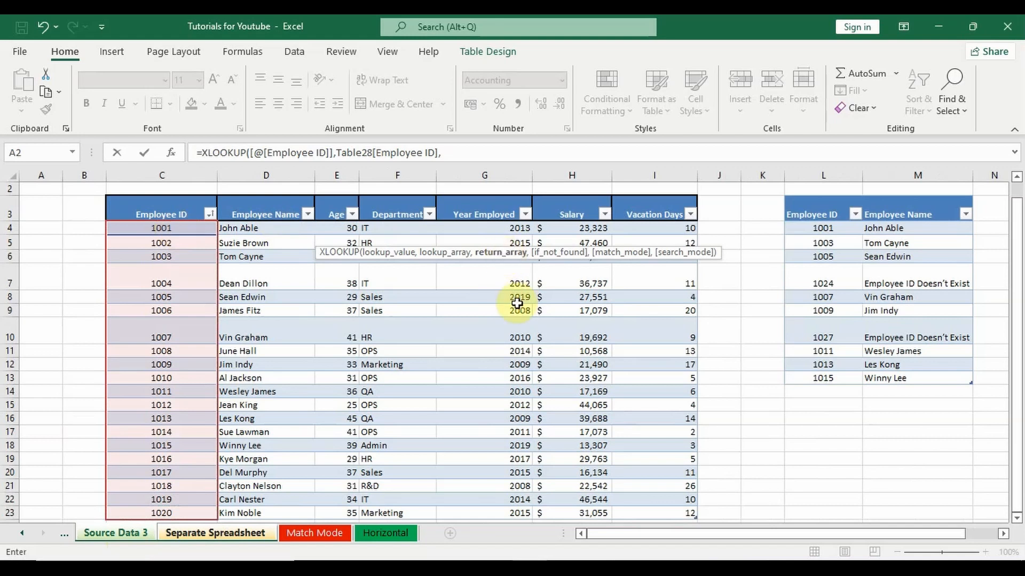
Use the full Salary column of the employee data table as the return array and complete the Salary Grade XLOOKUP formula.
left_click(582, 230)
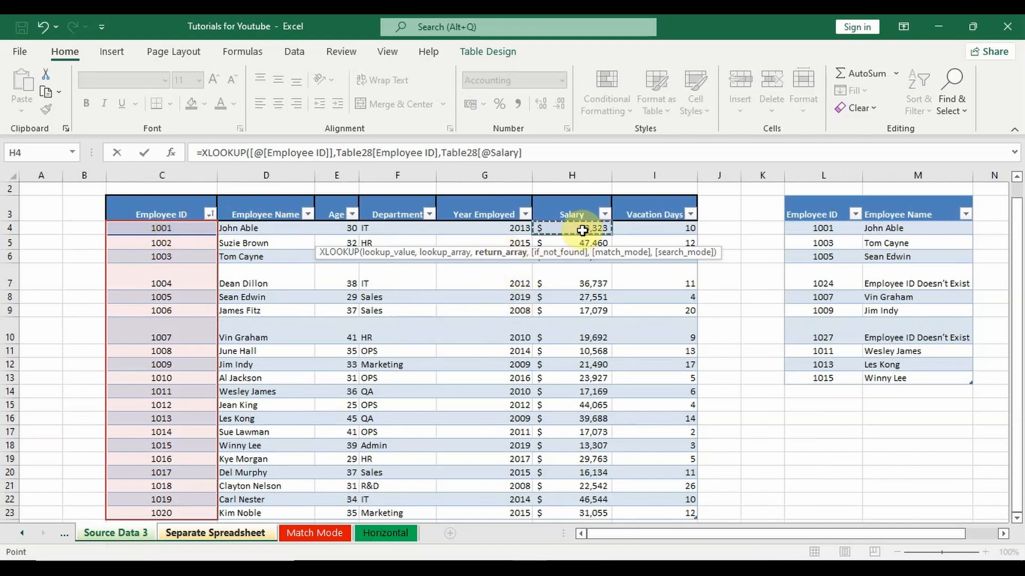
key("ctrl+shift+Down")
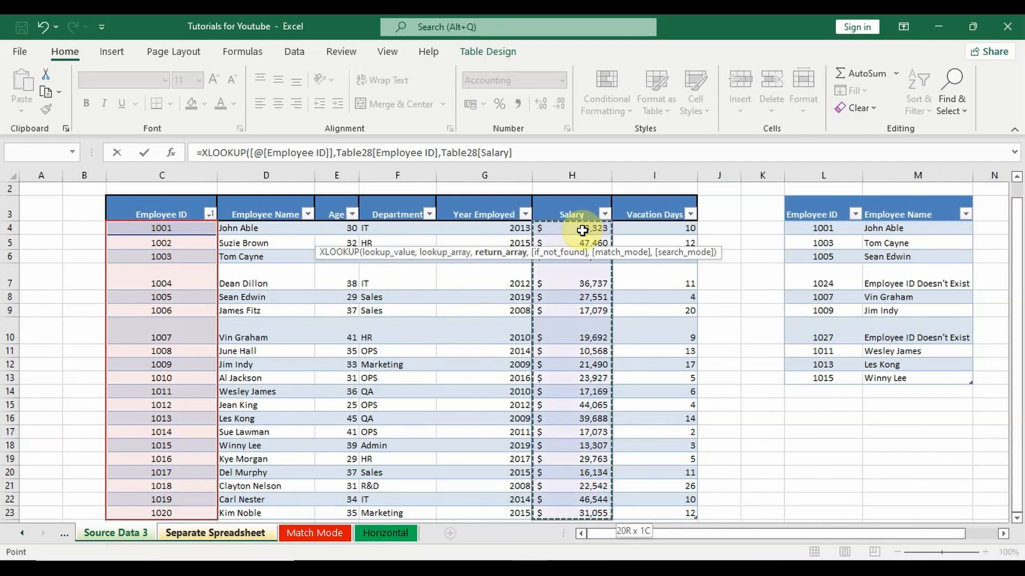
type(")")
key("Return")
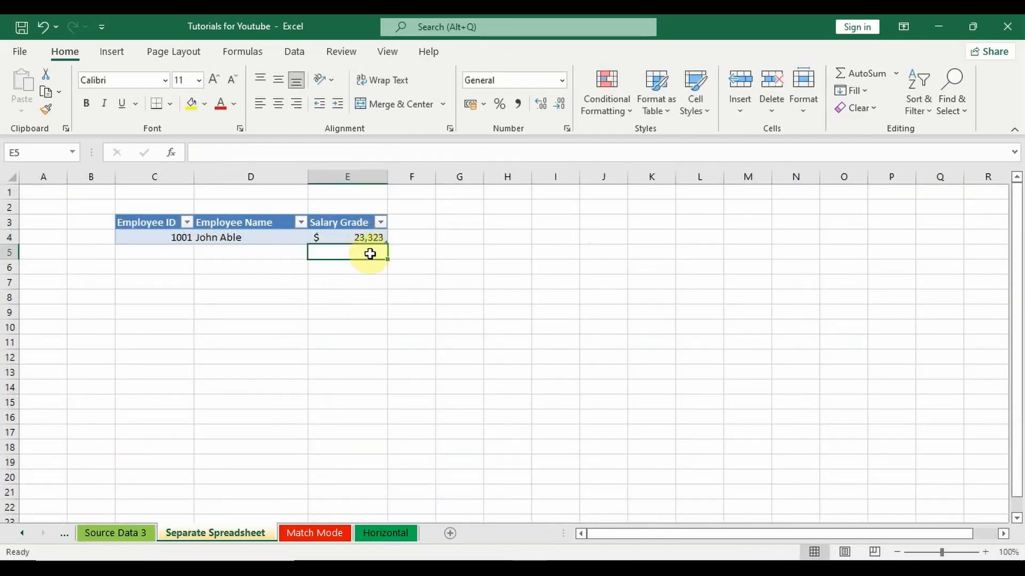
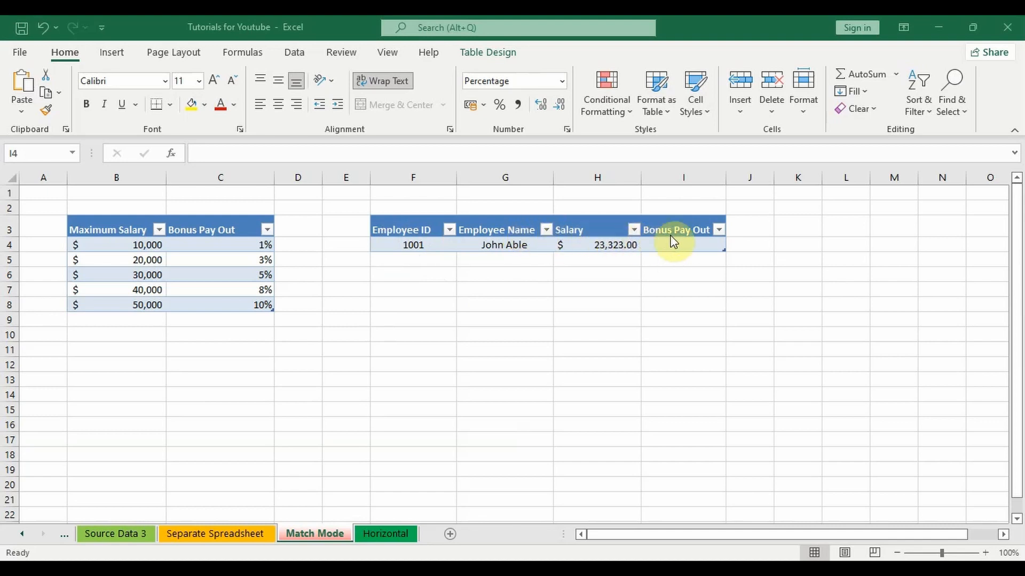
Start an XLOOKUP formula in I4 under Bonus Pay Out on the Match Mode sheet, with the row's Salary as lookup value.
left_click(692, 265)
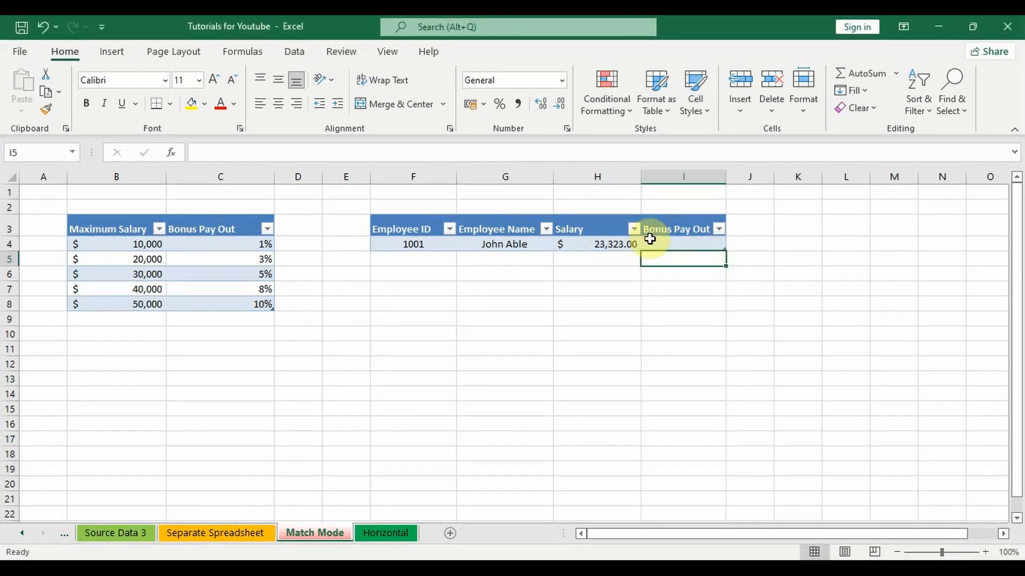
double_click(651, 243)
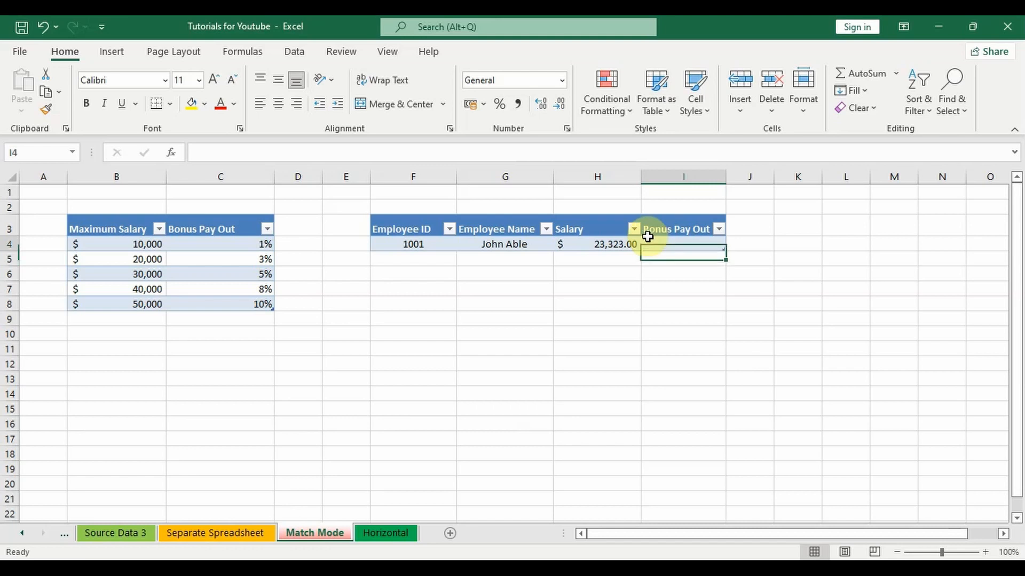
type("=xlook")
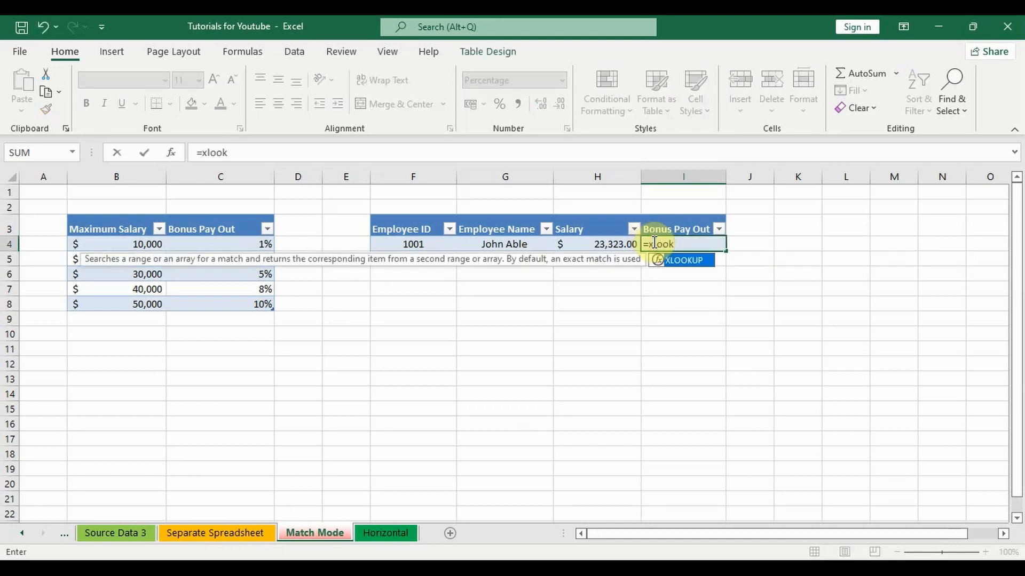
double_click(692, 259)
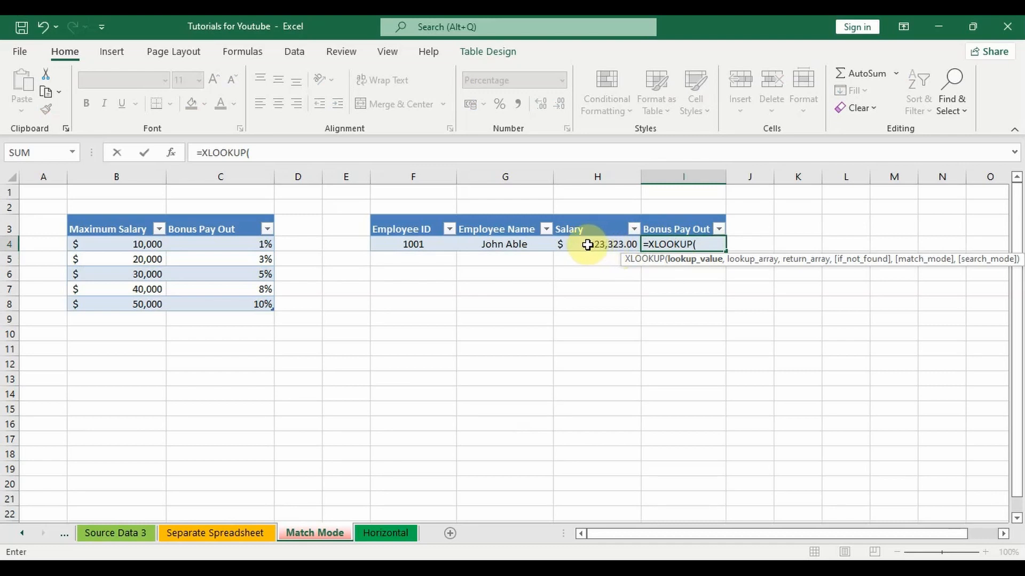
left_click(607, 246)
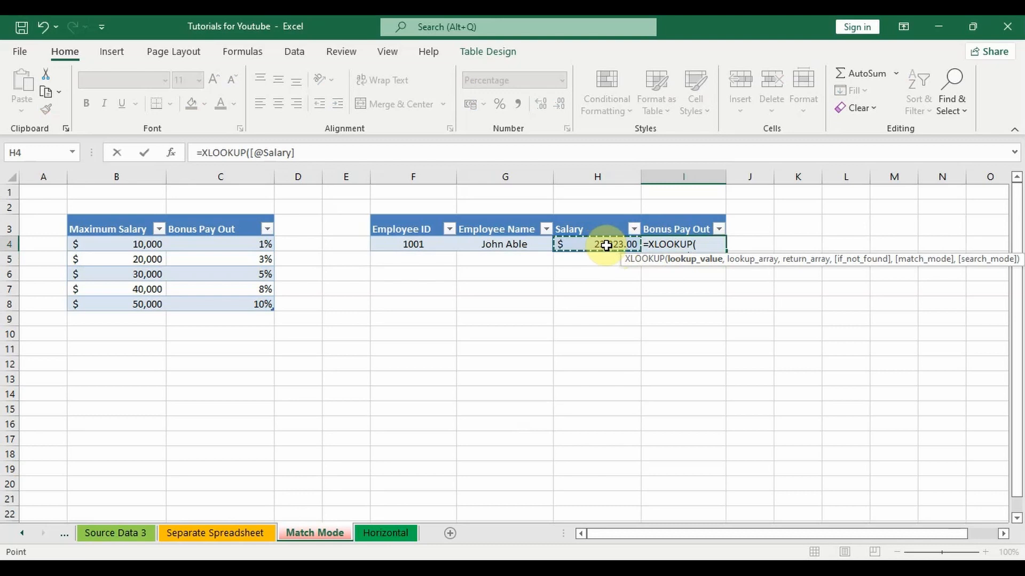
type(",")
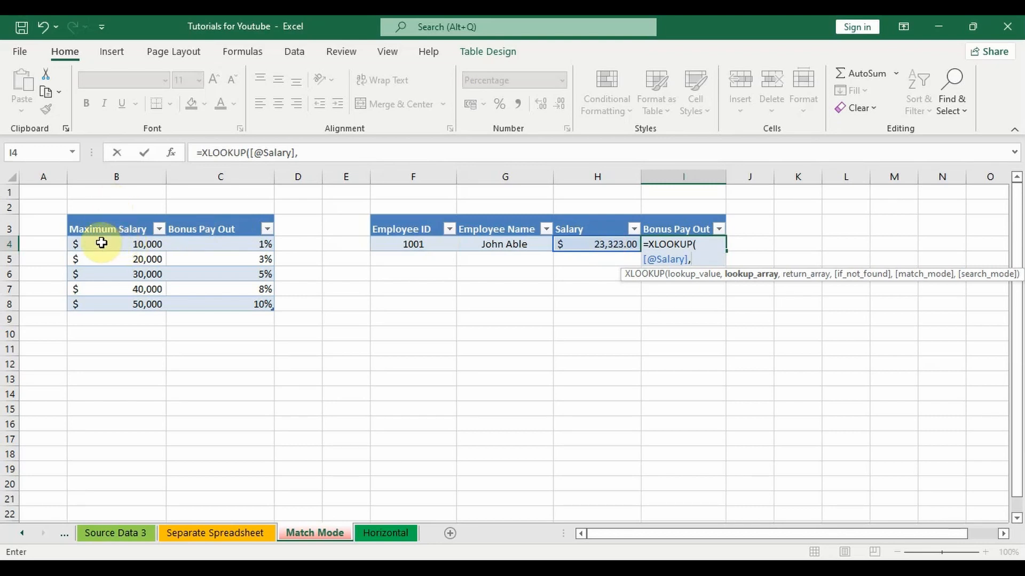
Set the lookup array of the I4 XLOOKUP to the full Maximum Salary column of the bonus table.
left_click(123, 243)
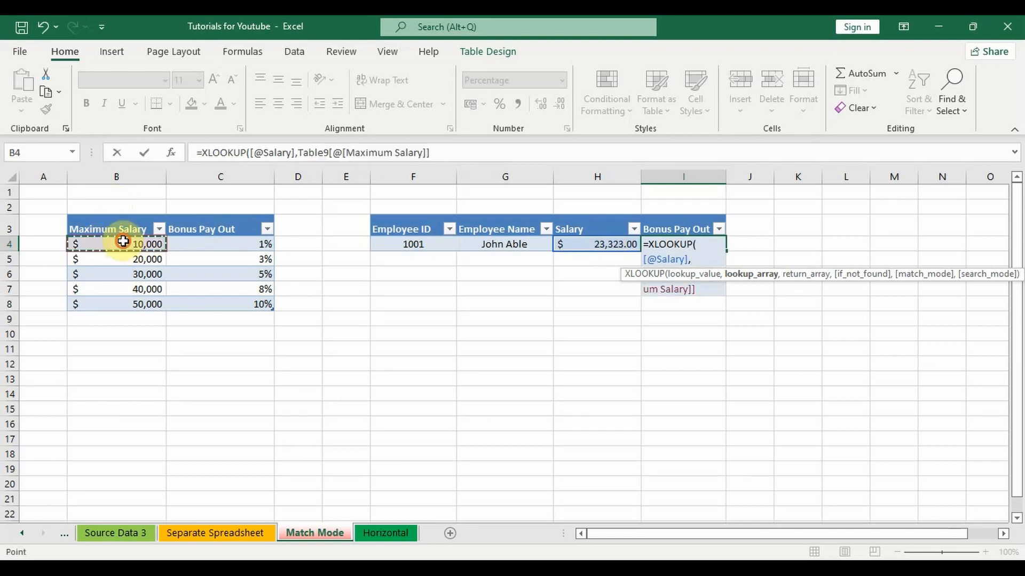
left_click_drag(123, 243, 133, 302)
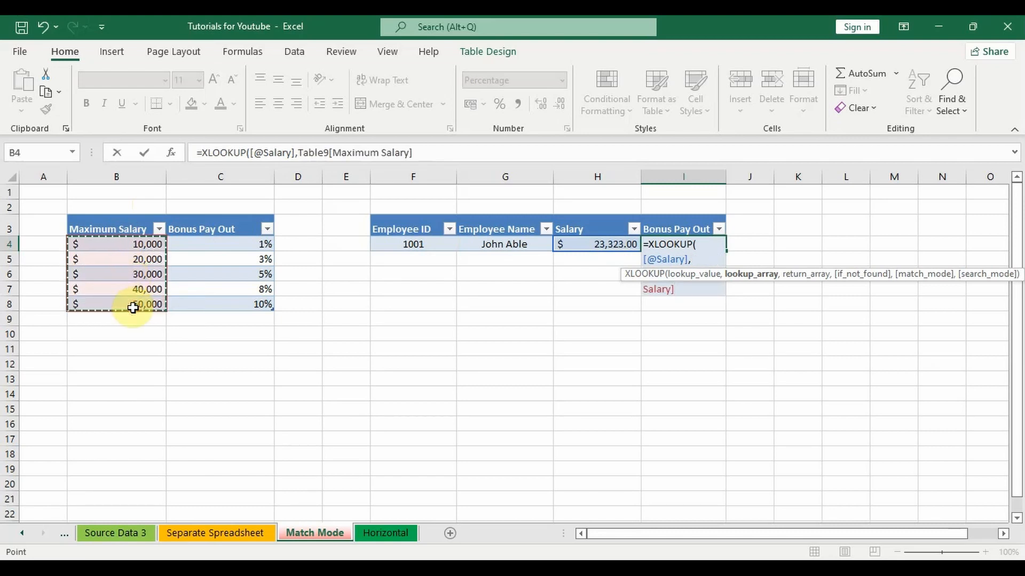
type("<")
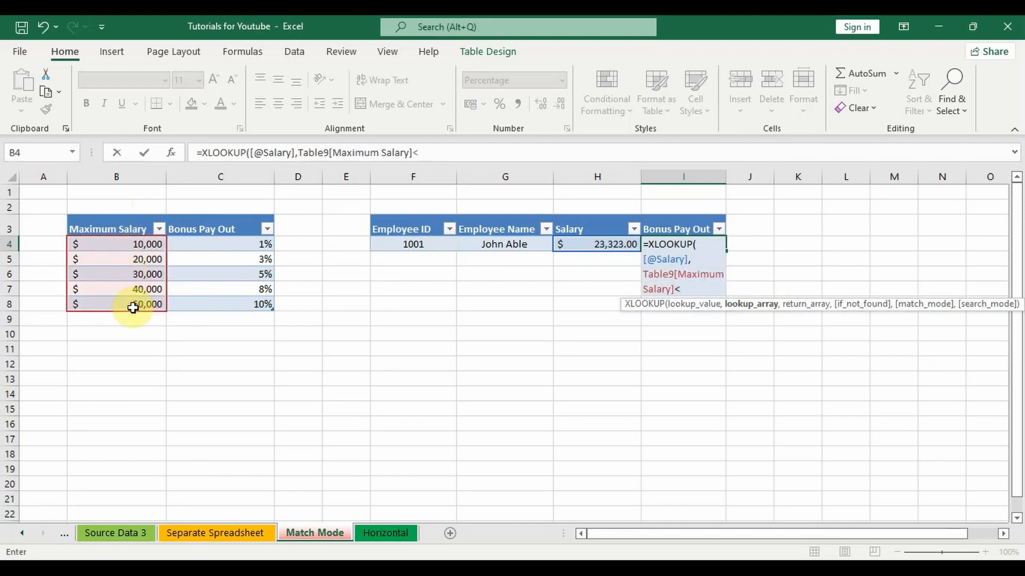
key("BackSpace")
type(",")
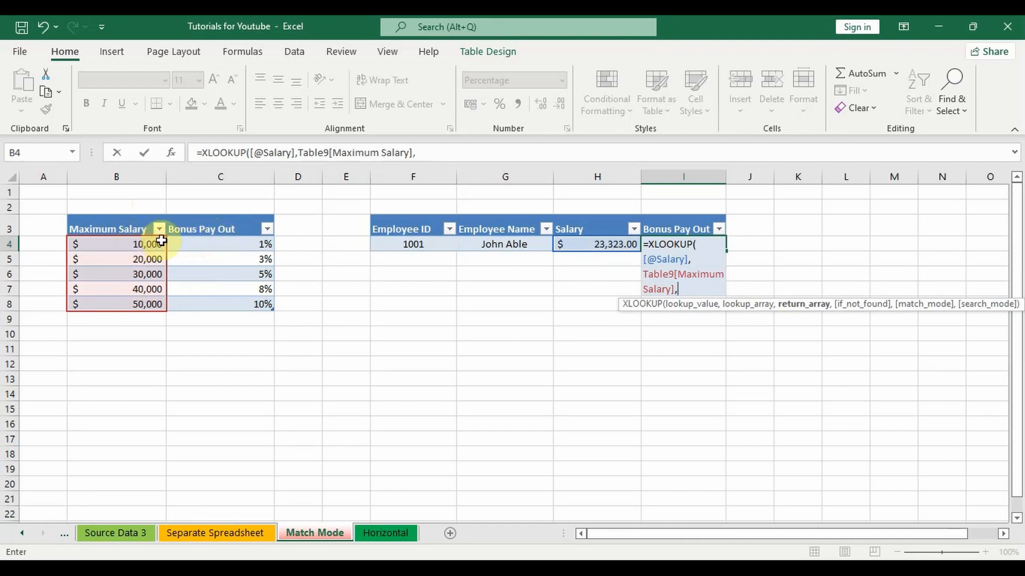
Use the bonus table's Bonus Pay Out column as return array, skip if_not_found, and complete the formula with match mode 0, exact match.
left_click_drag(219, 242, 235, 304)
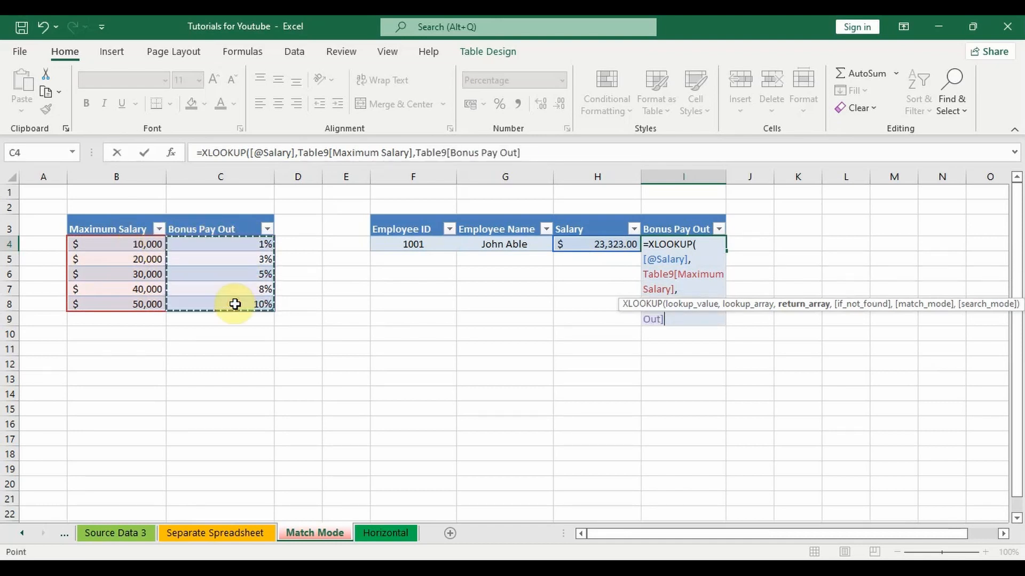
type(",")
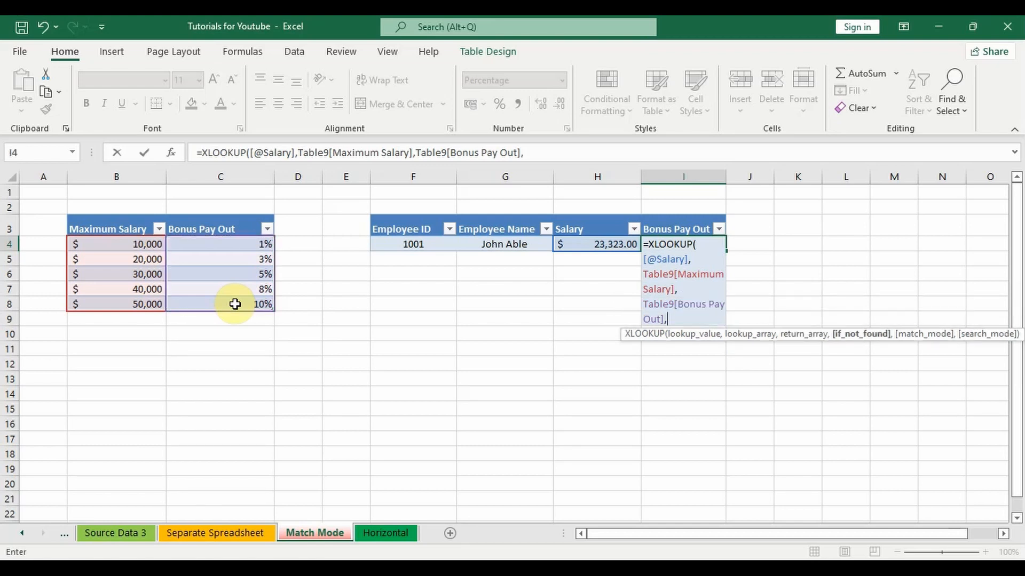
type(",")
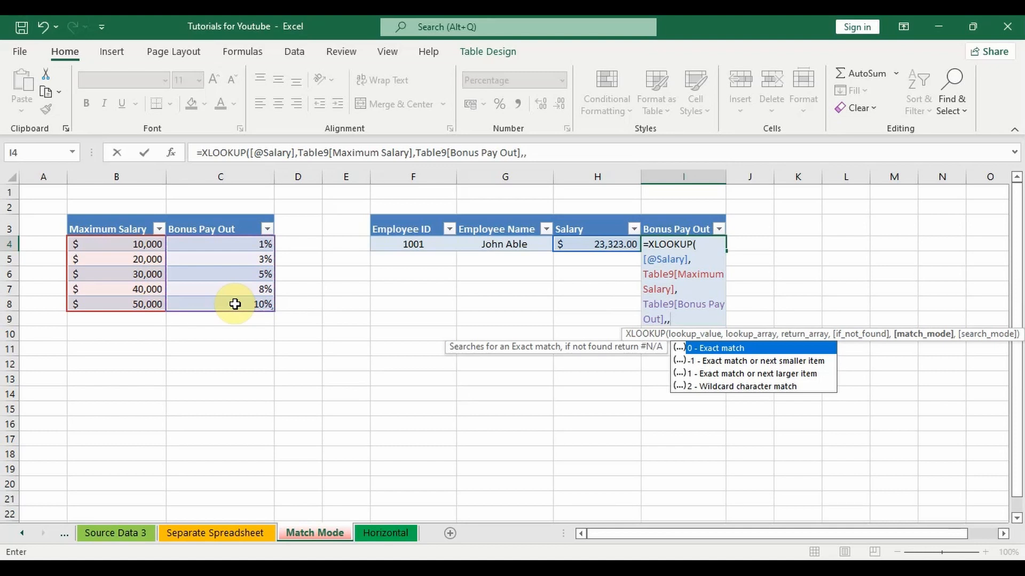
type("0")
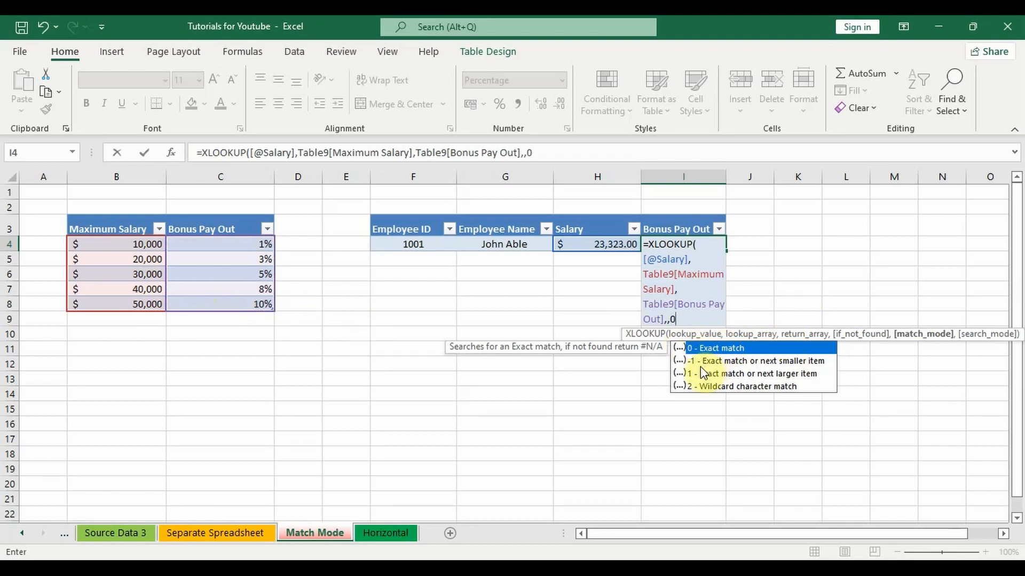
type(")")
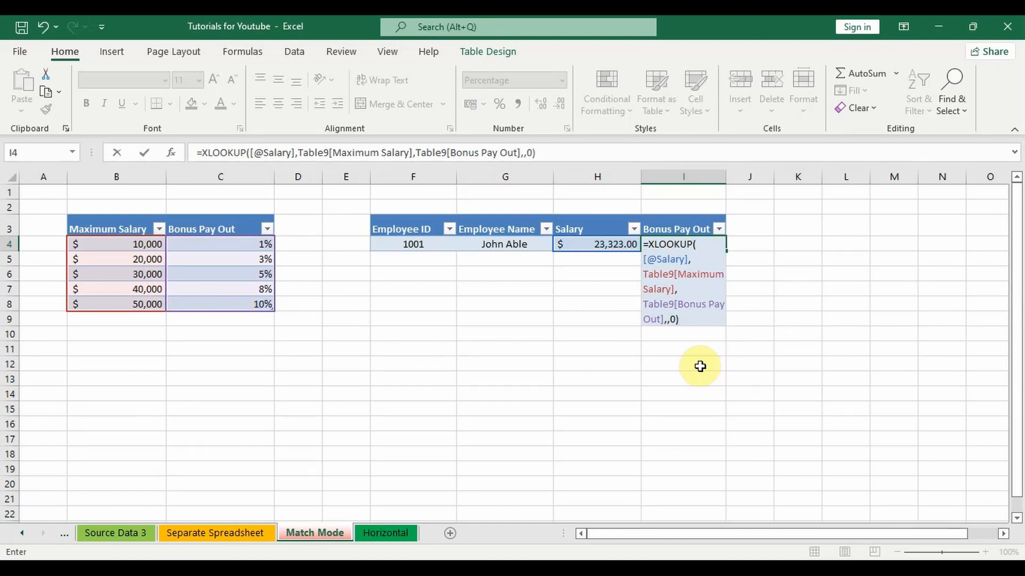
key("Return")
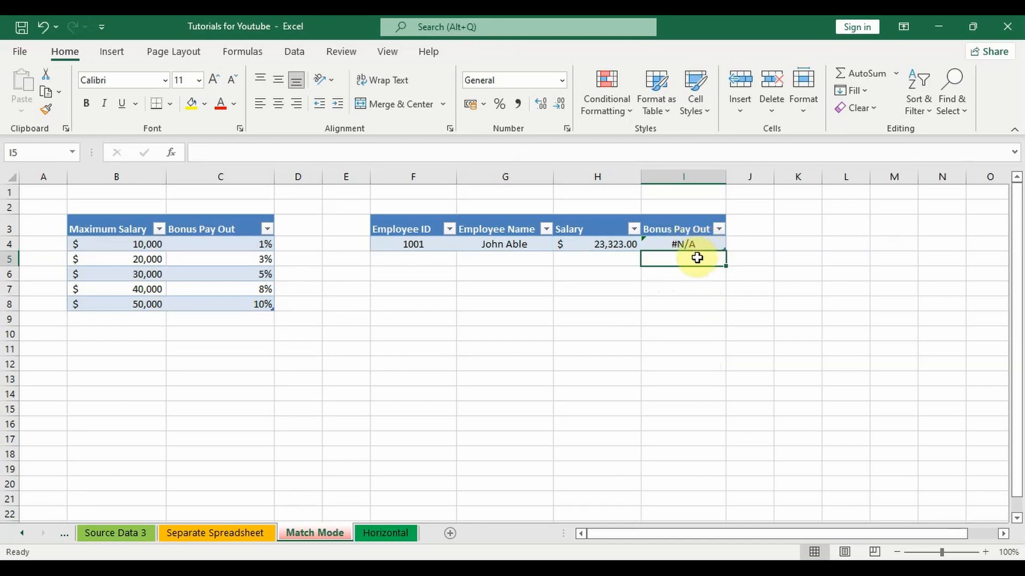
Change the match mode of the I4 XLOOKUP formula to -1, exact match or next smaller item.
key("Up")
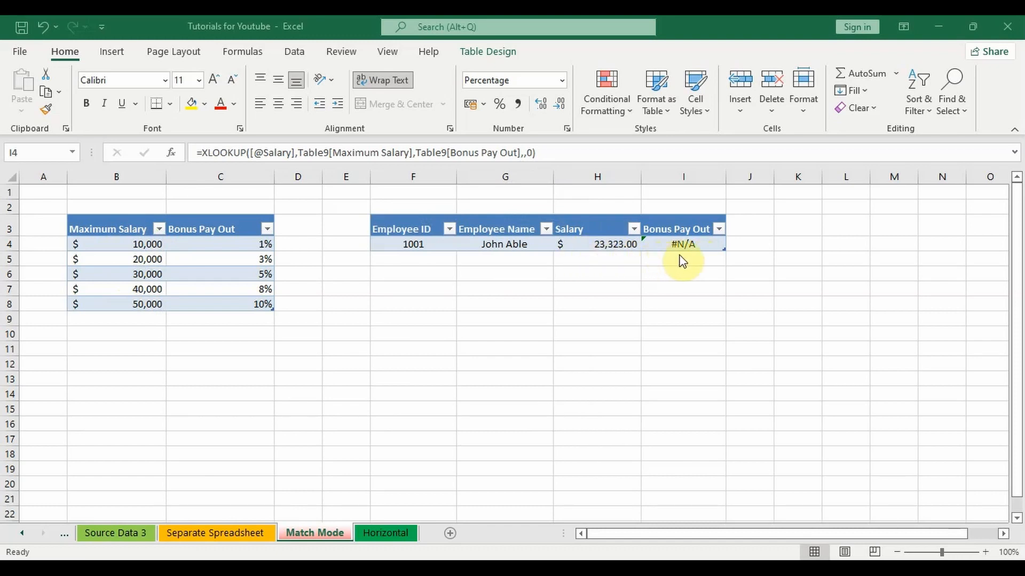
left_click(704, 263)
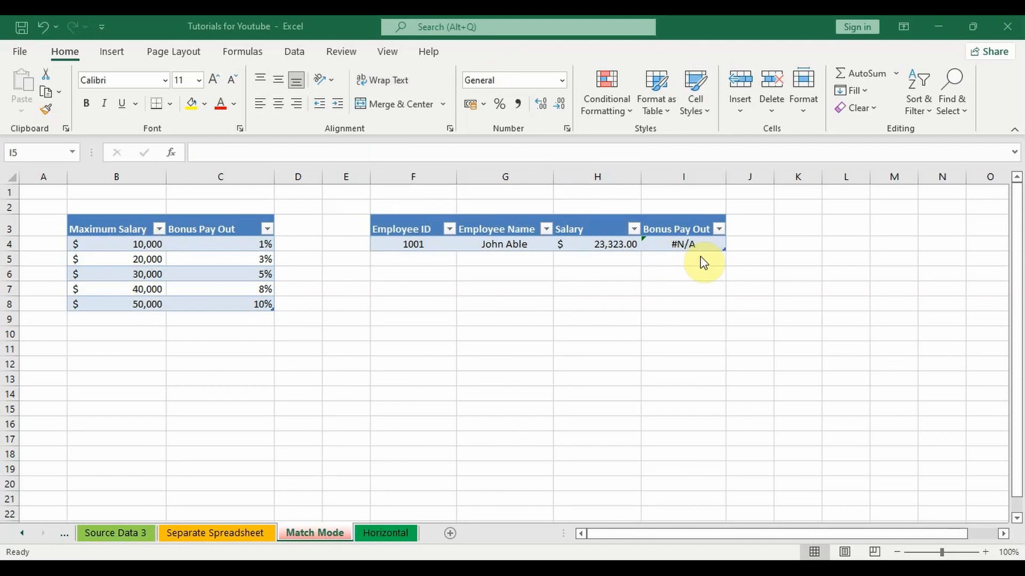
key("Up")
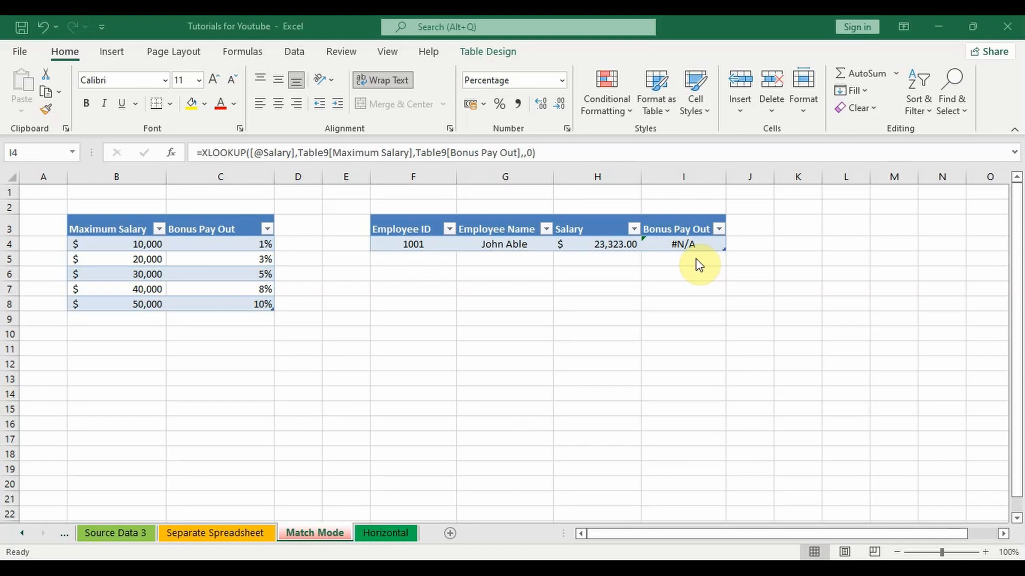
left_click(532, 154)
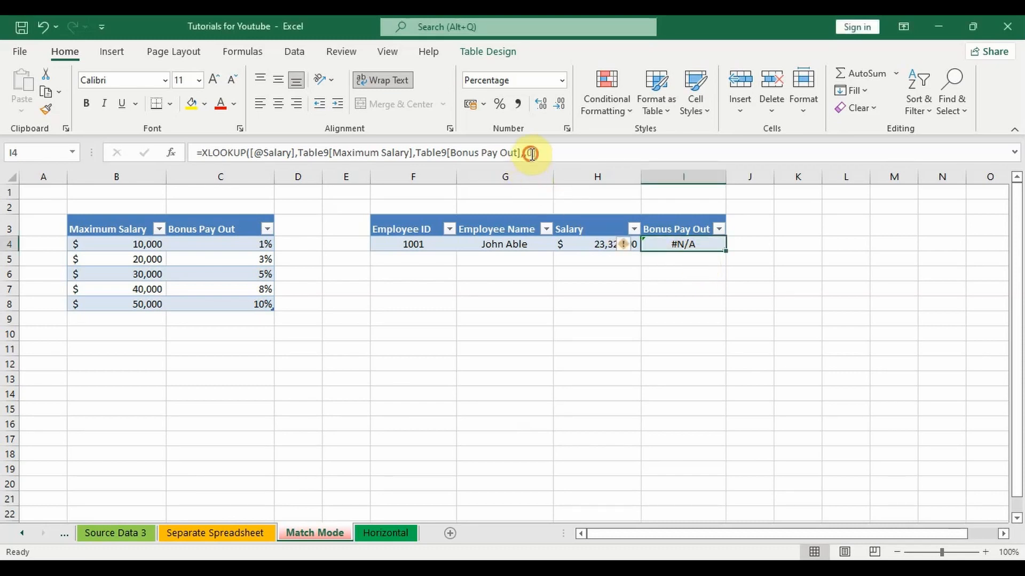
left_click(528, 153)
type(",")
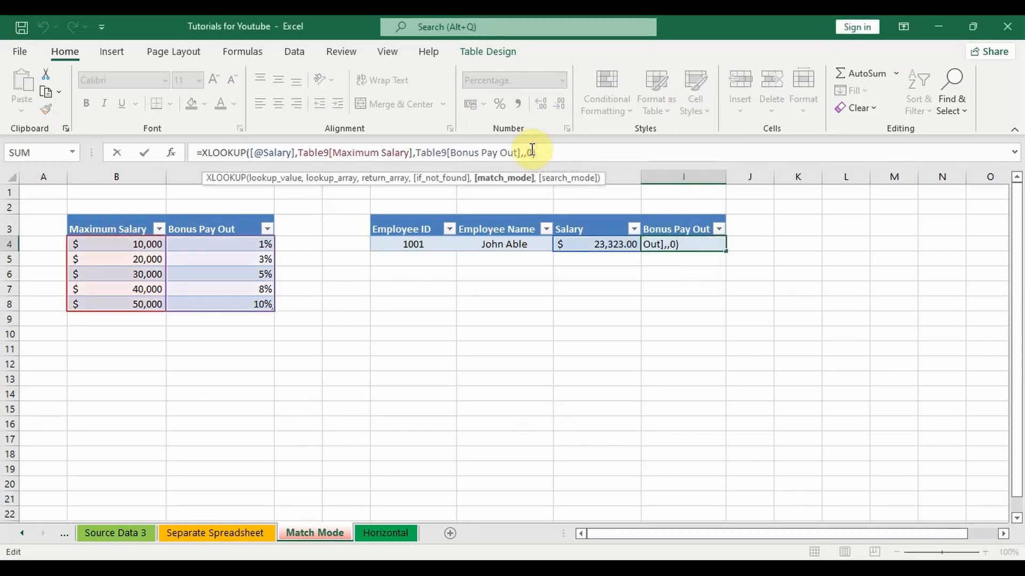
key("Delete")
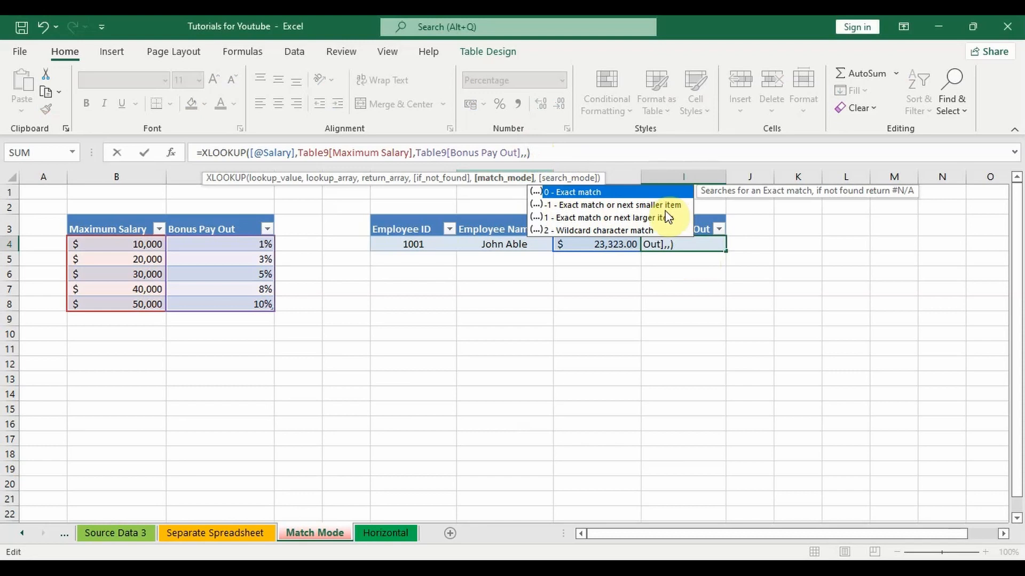
type("-1")
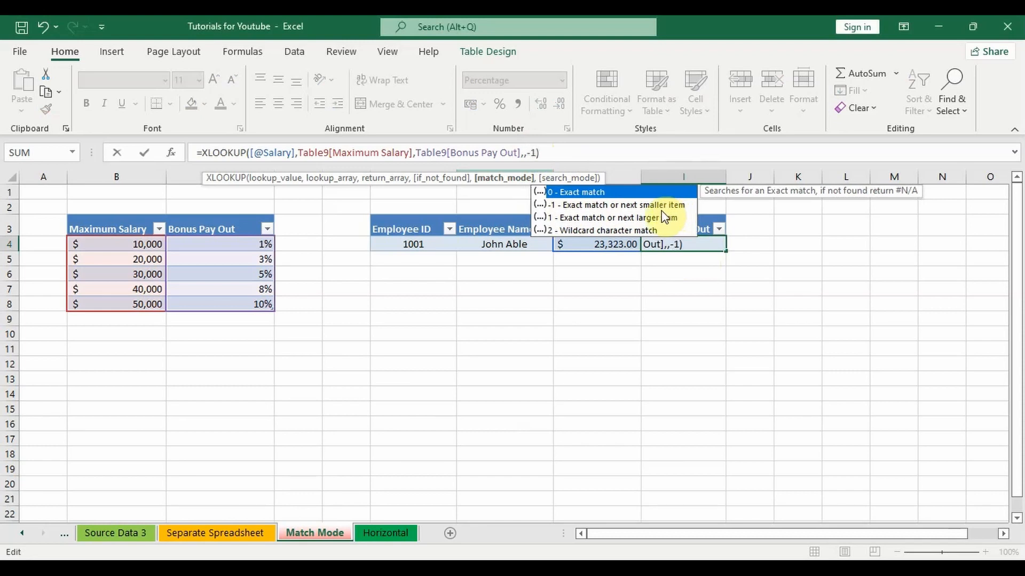
key("Return")
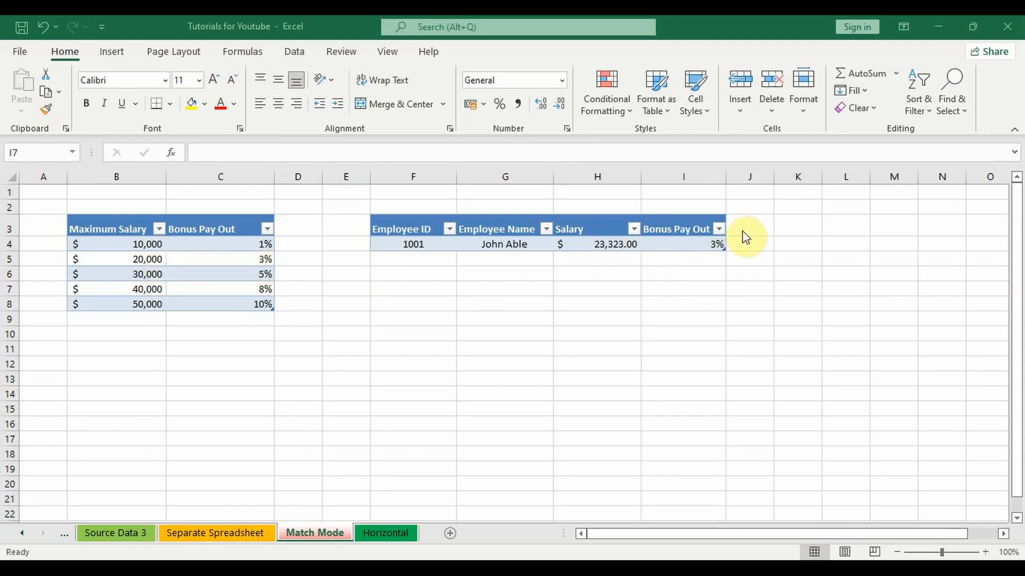
Set the match mode of the I4 XLOOKUP formula to 1, exact match or next larger item.
left_click(712, 245)
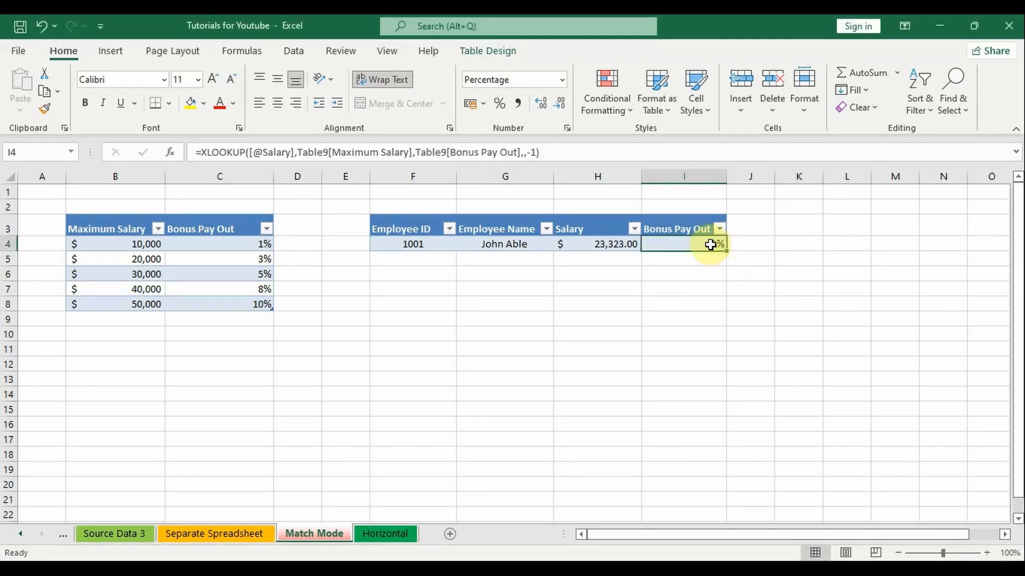
double_click(714, 244)
left_click(681, 319)
key("BackSpace")
key("BackSpace")
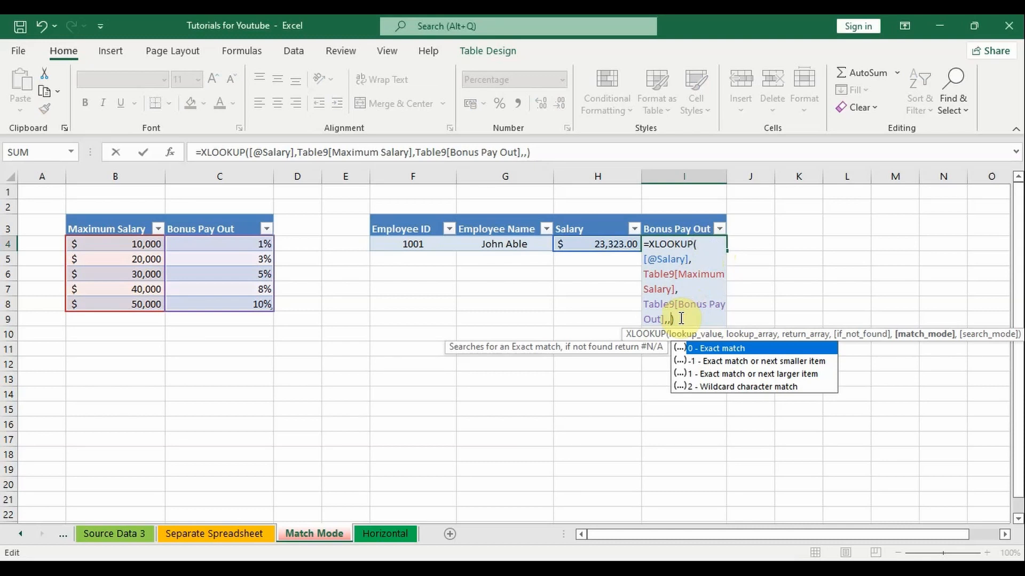
type("1)")
key("Return")
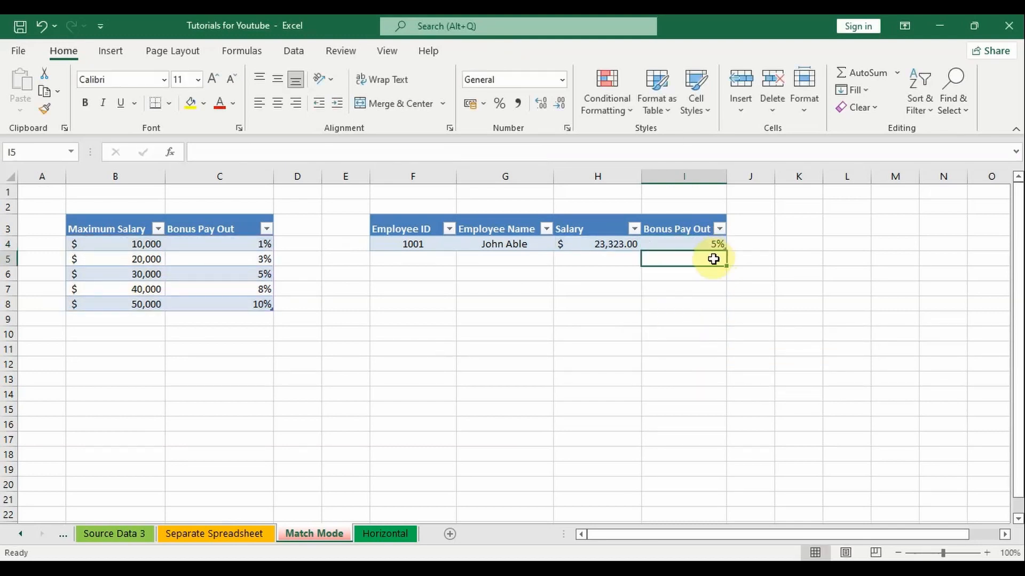
key("Up")
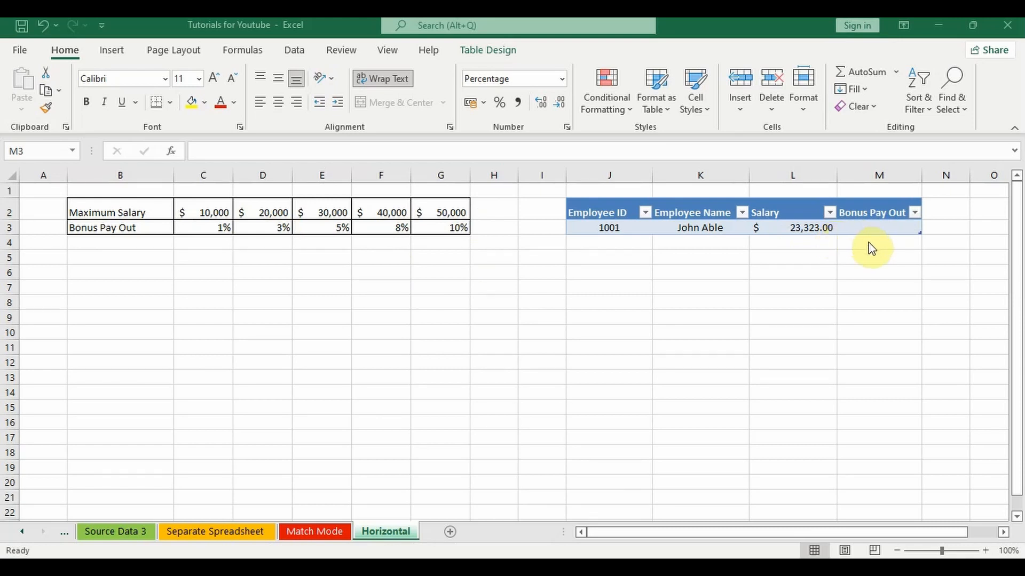
Start an XLOOKUP formula in M3 under Bonus Pay Out on the Horizontal sheet, with the row's Salary as lookup value.
double_click(854, 228)
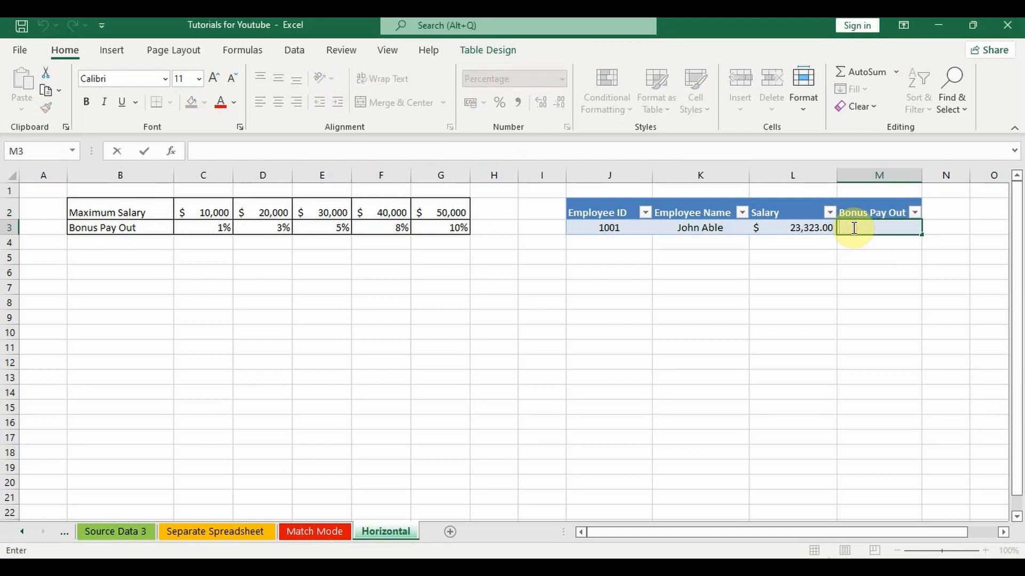
type("=xlo")
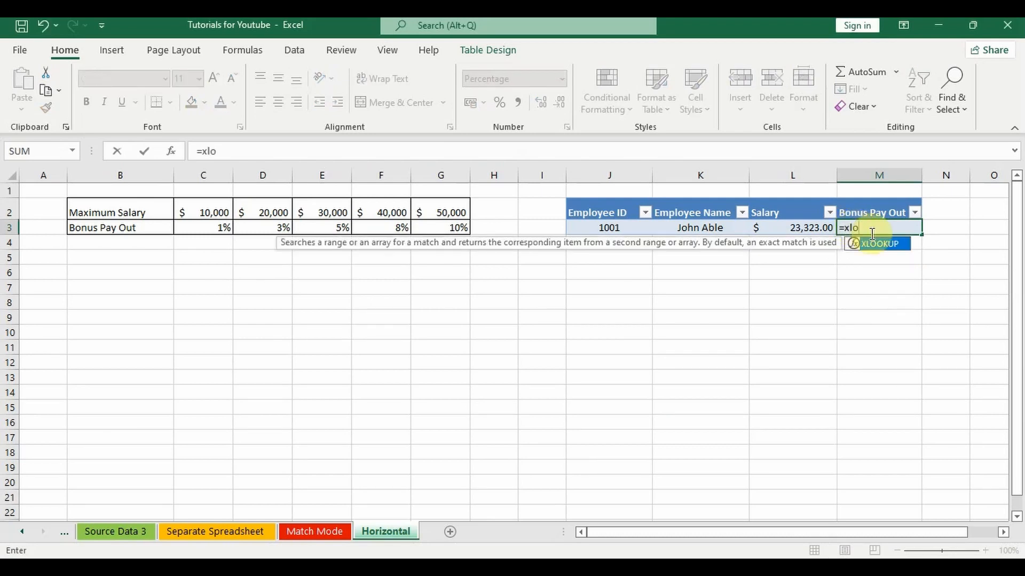
double_click(870, 243)
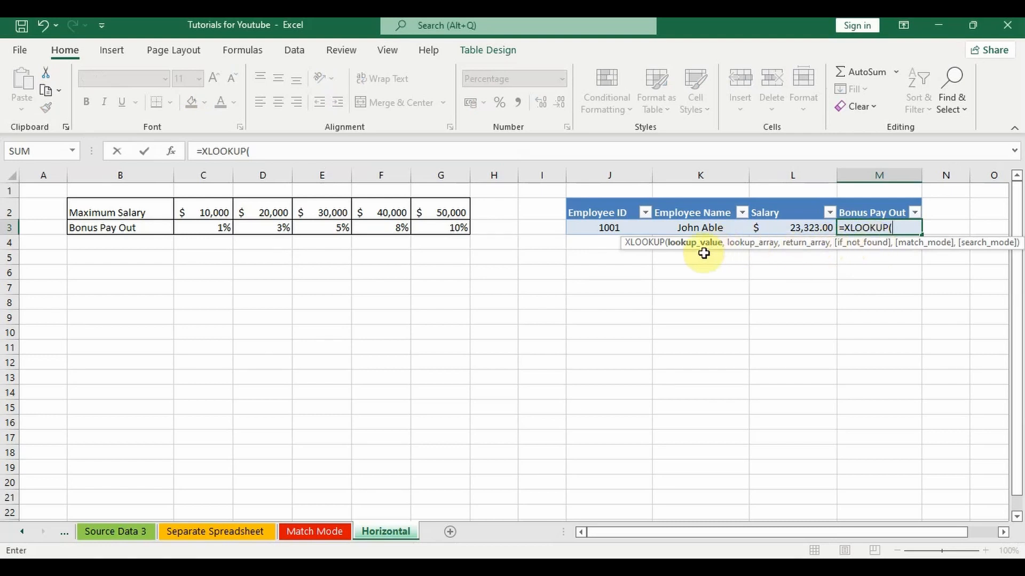
left_click(814, 230)
type(",")
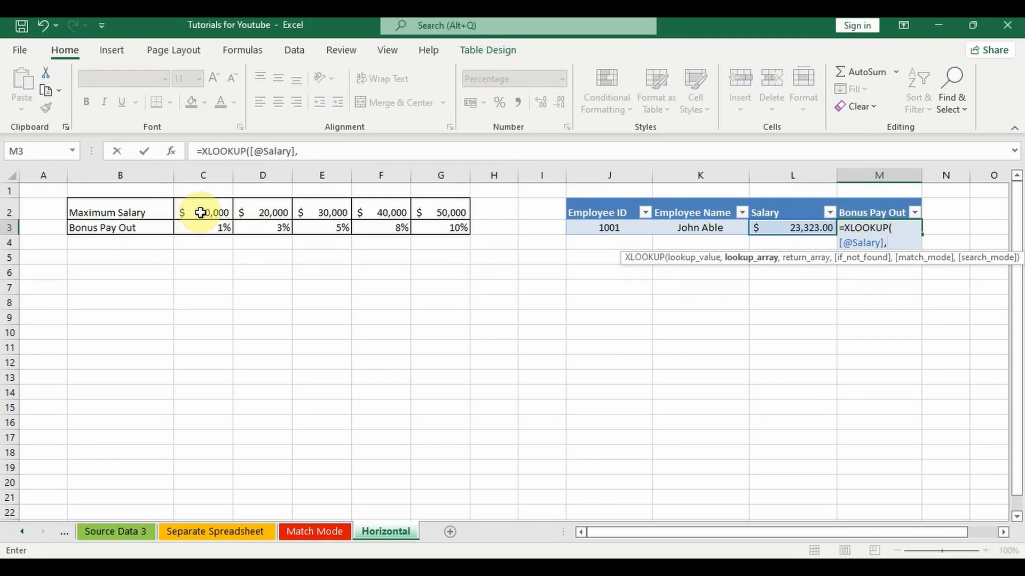
Set the M3 XLOOKUP's lookup array to the Maximum Salary row C2:G2 and its return array to the Bonus Pay Out row C3:G3.
left_click_drag(201, 212, 434, 207)
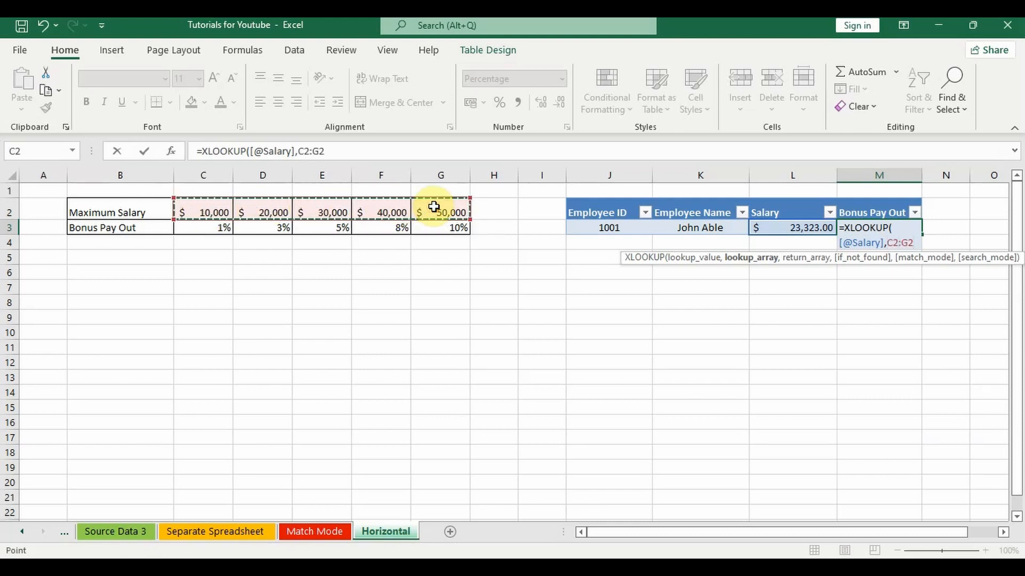
type(",")
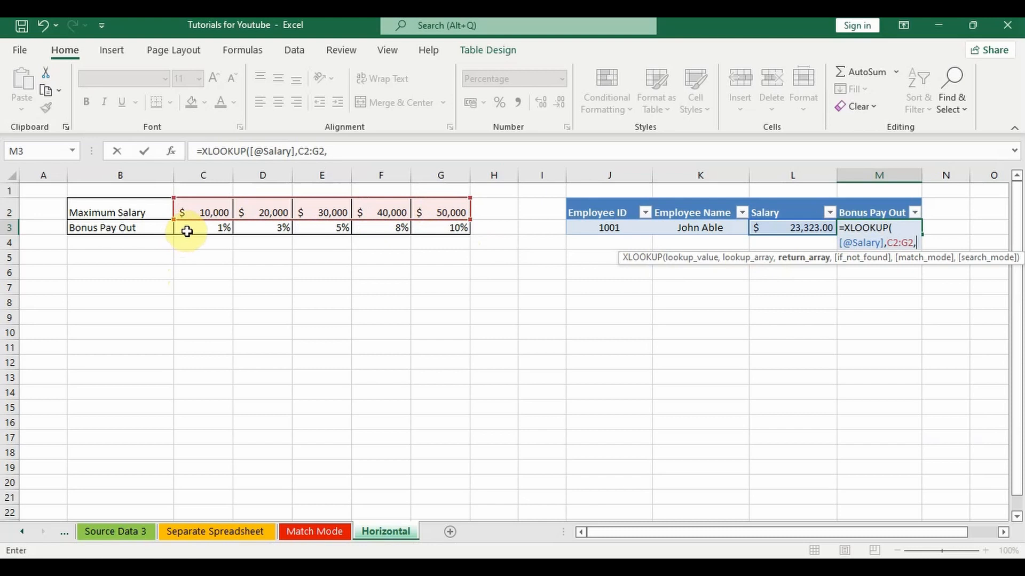
left_click_drag(184, 229, 438, 228)
type(",")
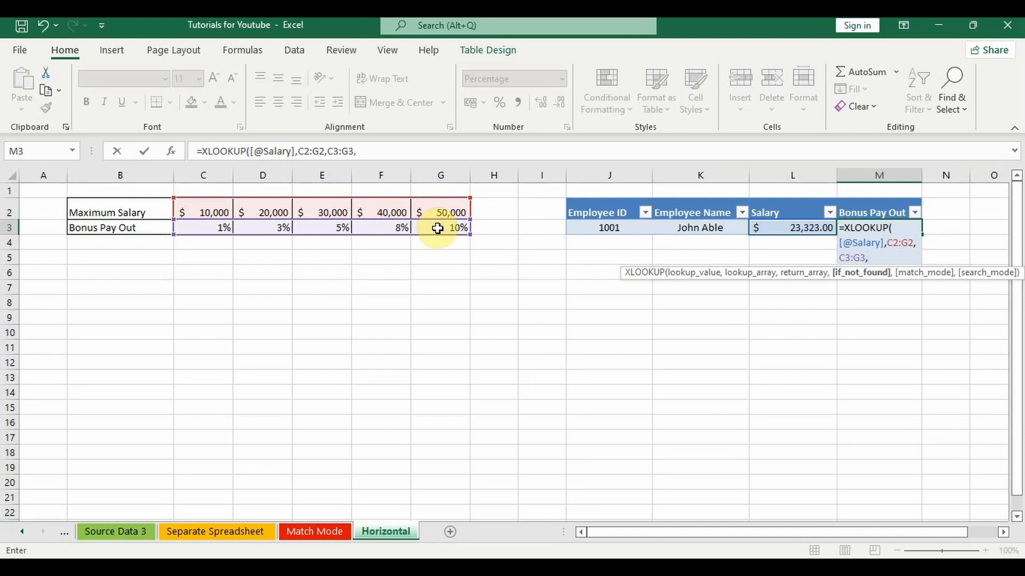
Complete the M3 XLOOKUP formula with the if-not-found argument left empty and match mode -1, exact match or next smaller item.
type(",")
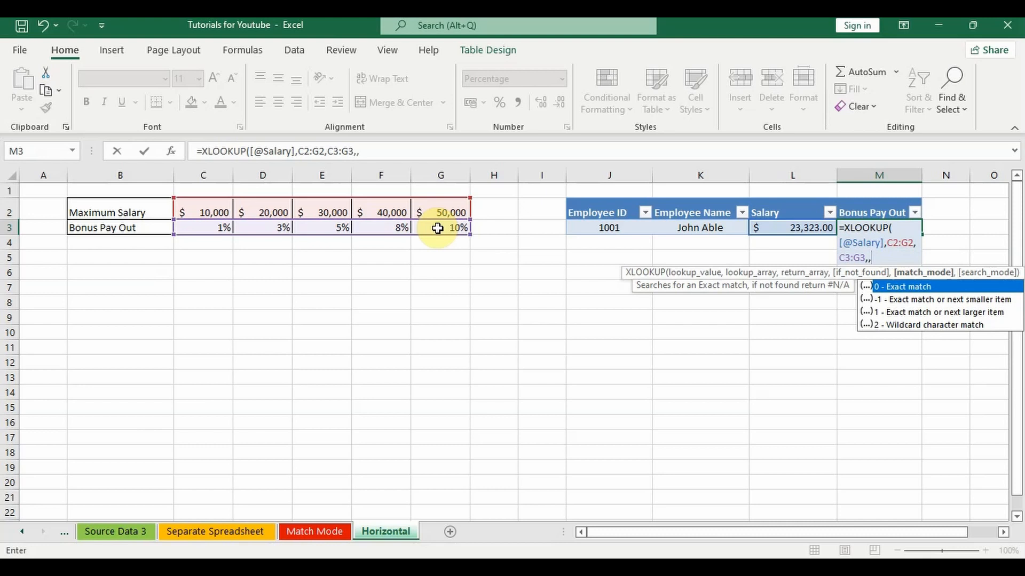
type("-1)")
key("Return")
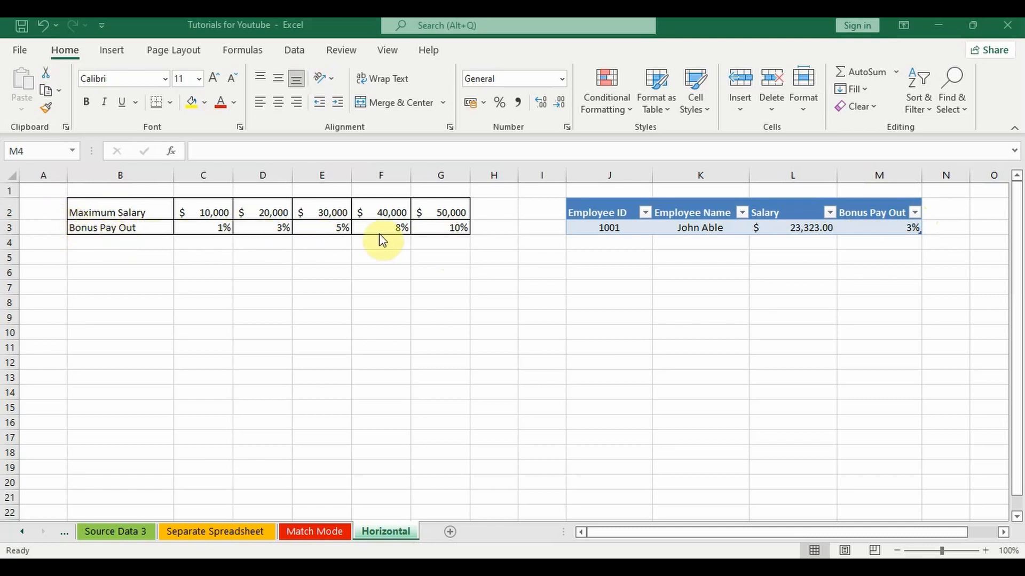
Change the match mode of the M3 XLOOKUP formula to 1, exact match or next larger item.
left_click(899, 232)
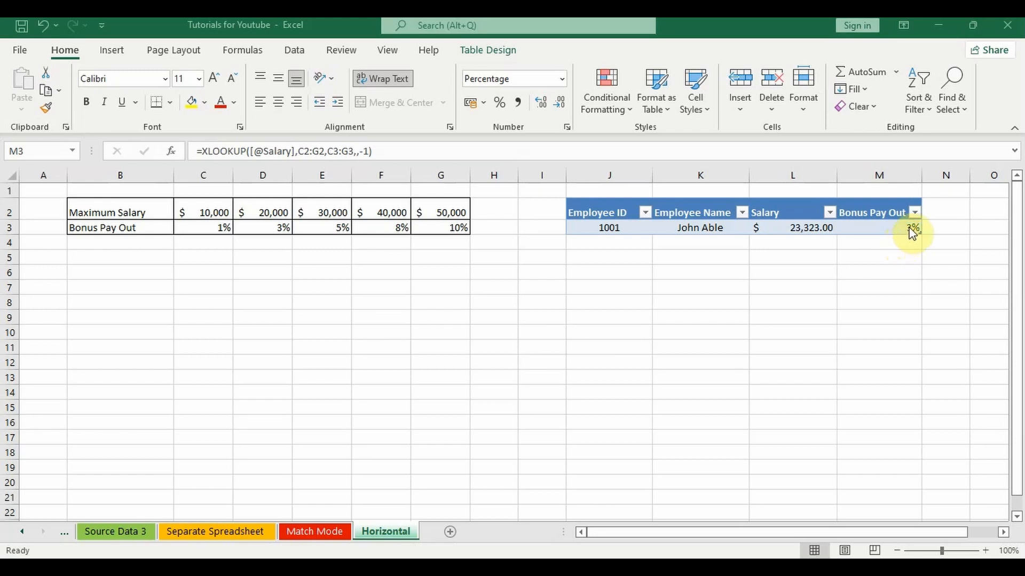
double_click(912, 230)
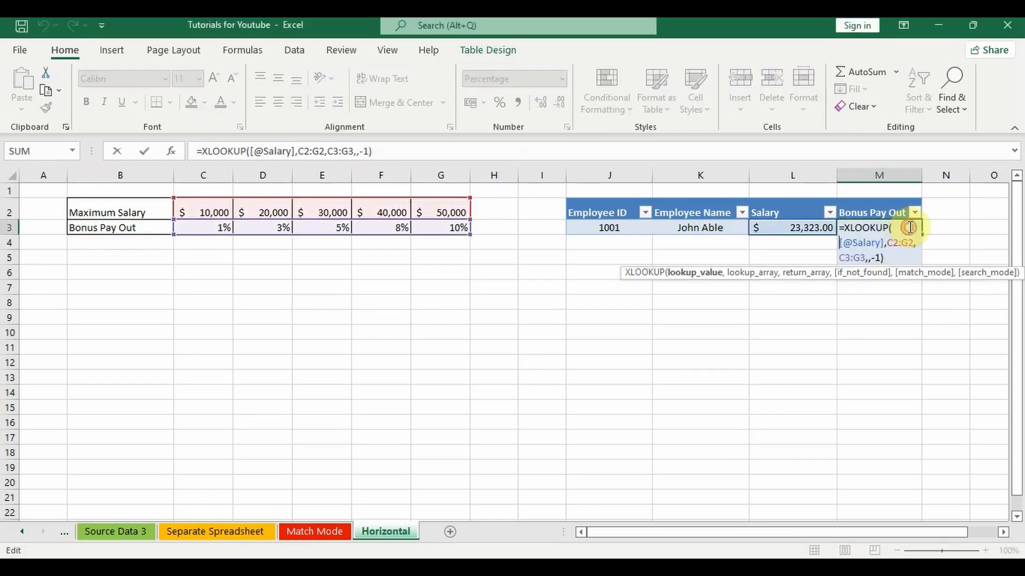
left_click(882, 258)
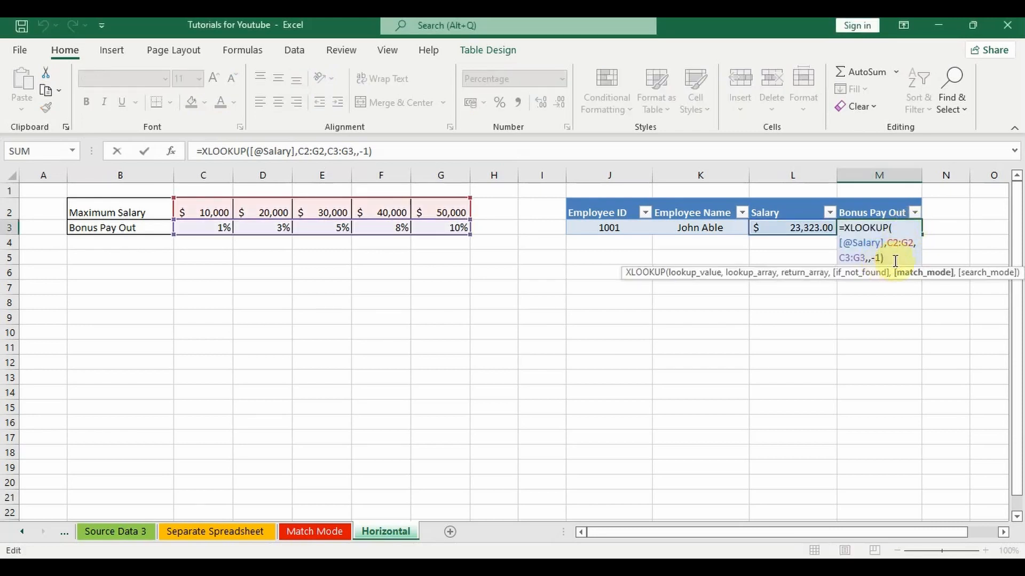
key("BackSpace")
key("BackSpace")
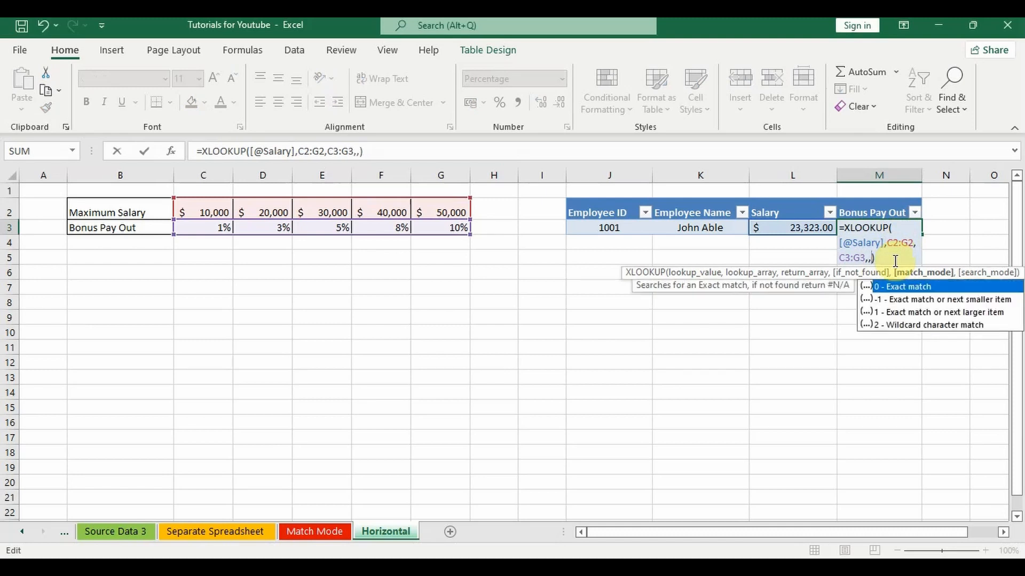
type("1")
key("Return")
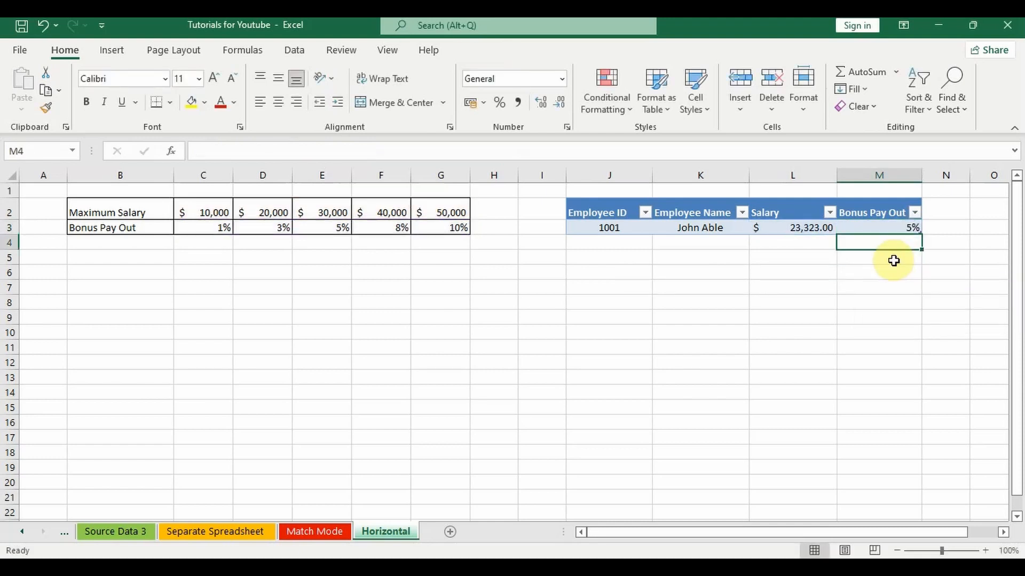